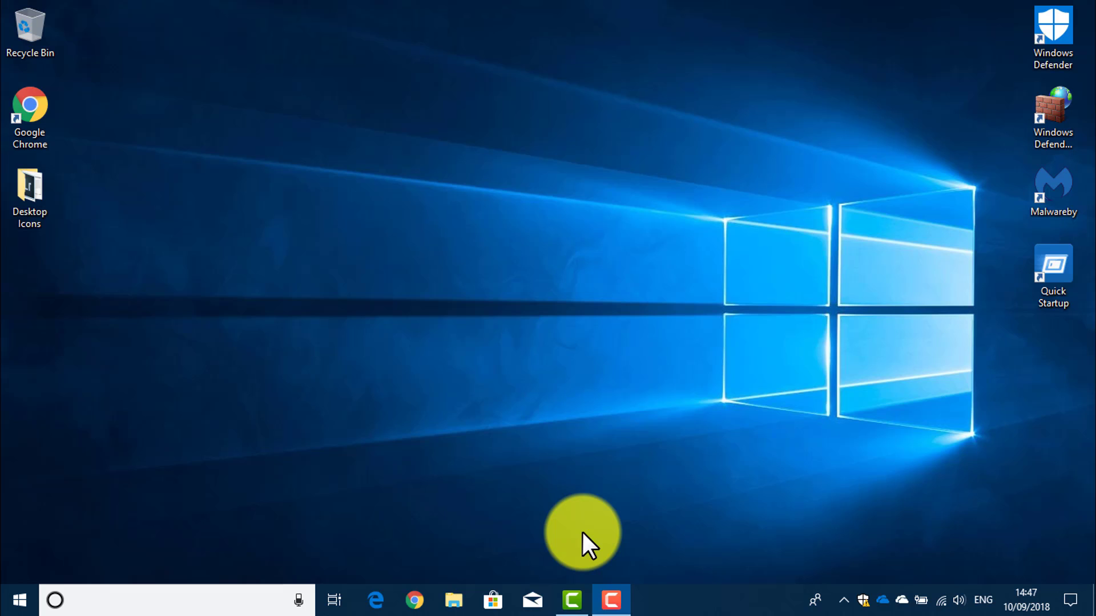
Examine the layout of the default Windows 10 Start menu, and close it
click(21, 605)
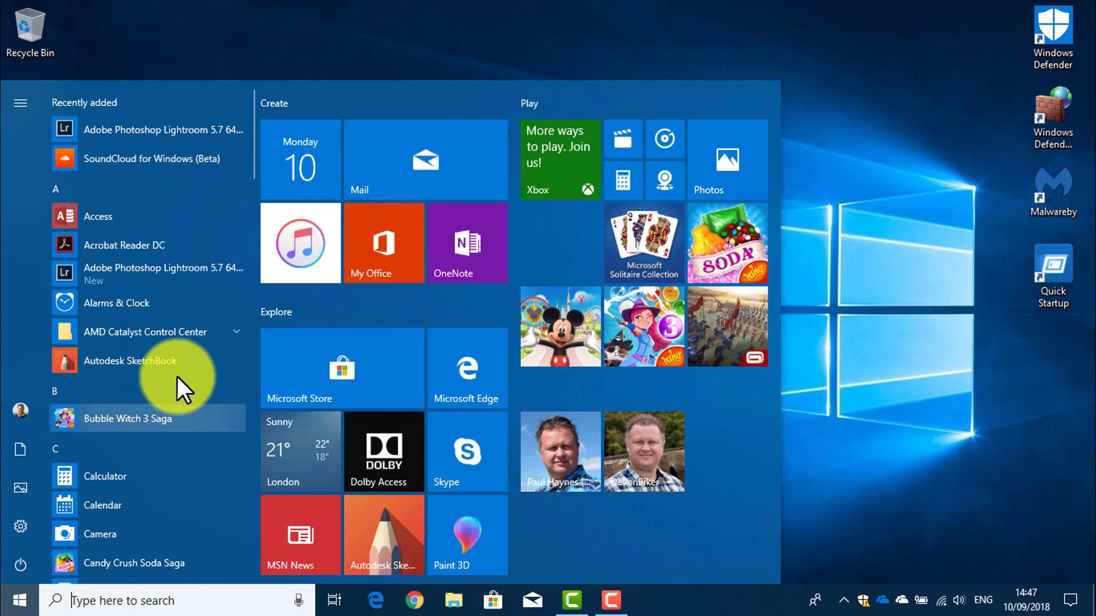
click(879, 88)
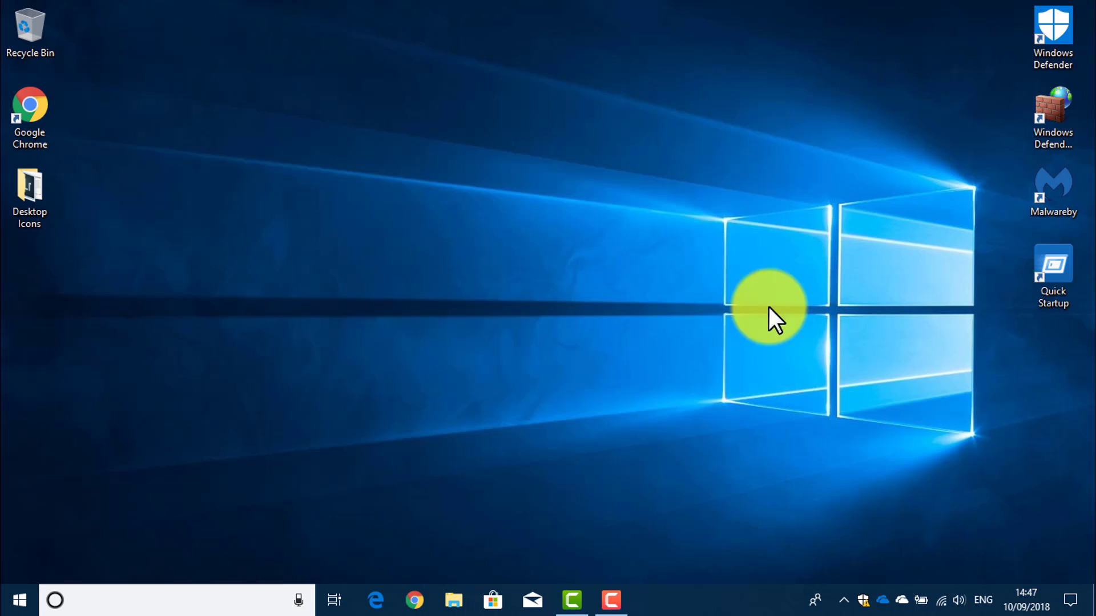
Switch to Google Chrome and search the web for "classic shell windows 10"
click(417, 600)
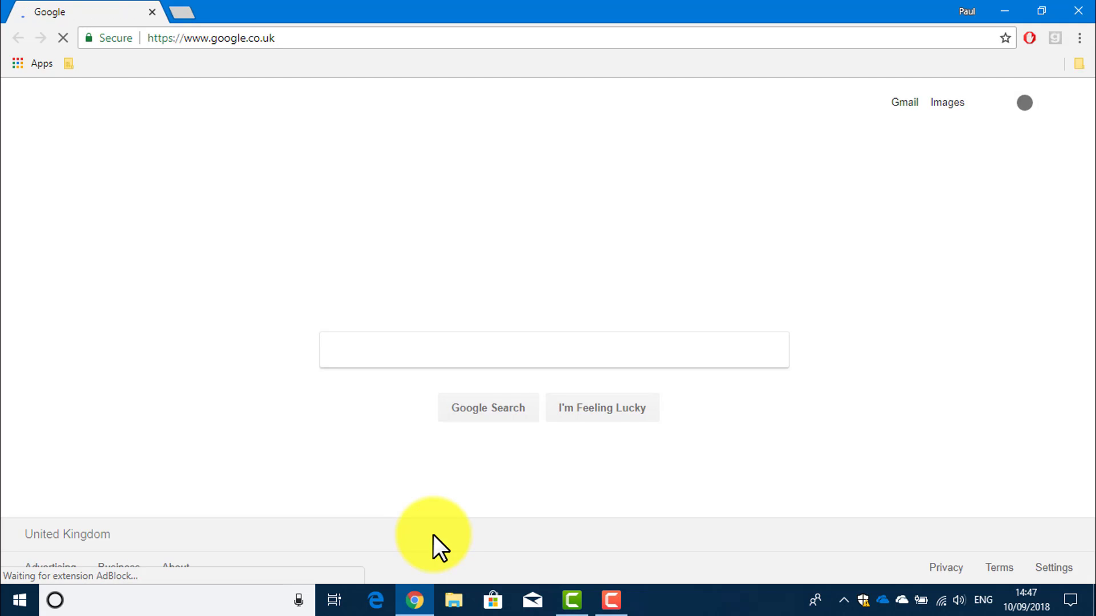
click(261, 38)
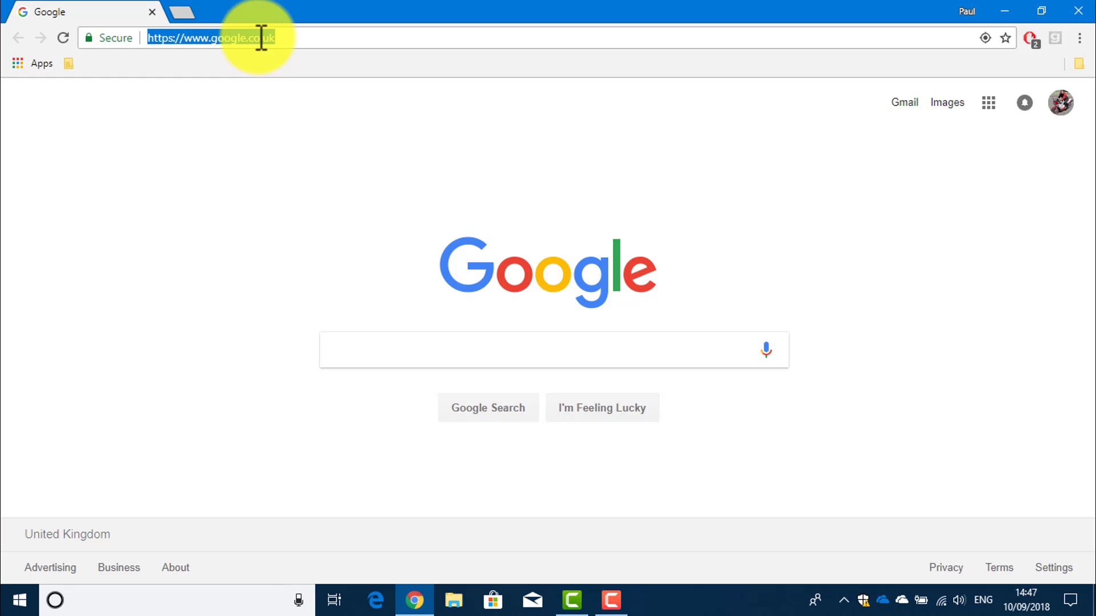
text(classic)
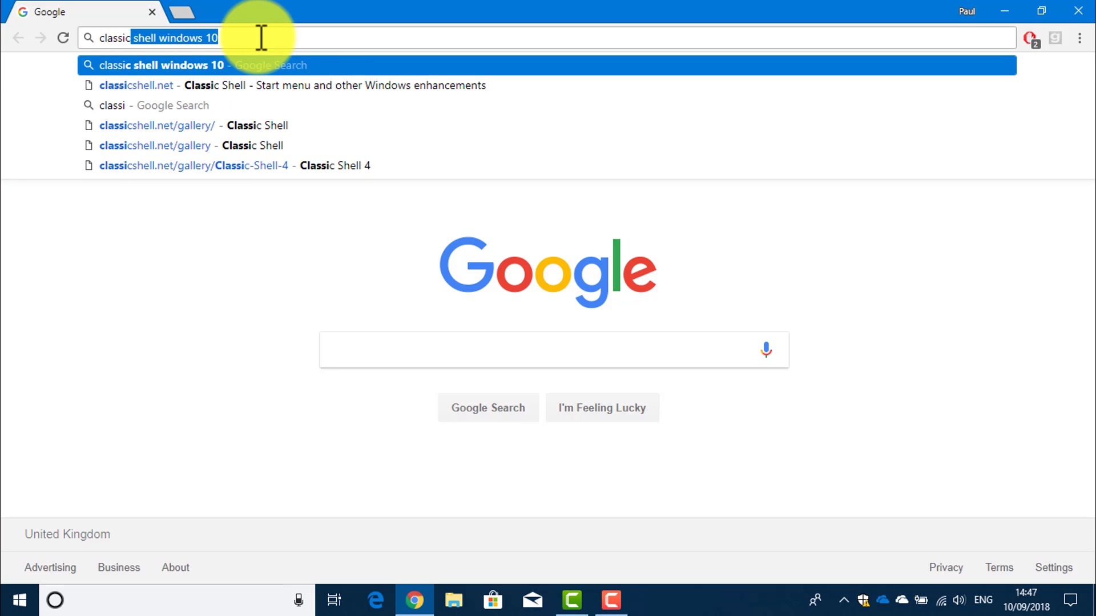
key(Delete)
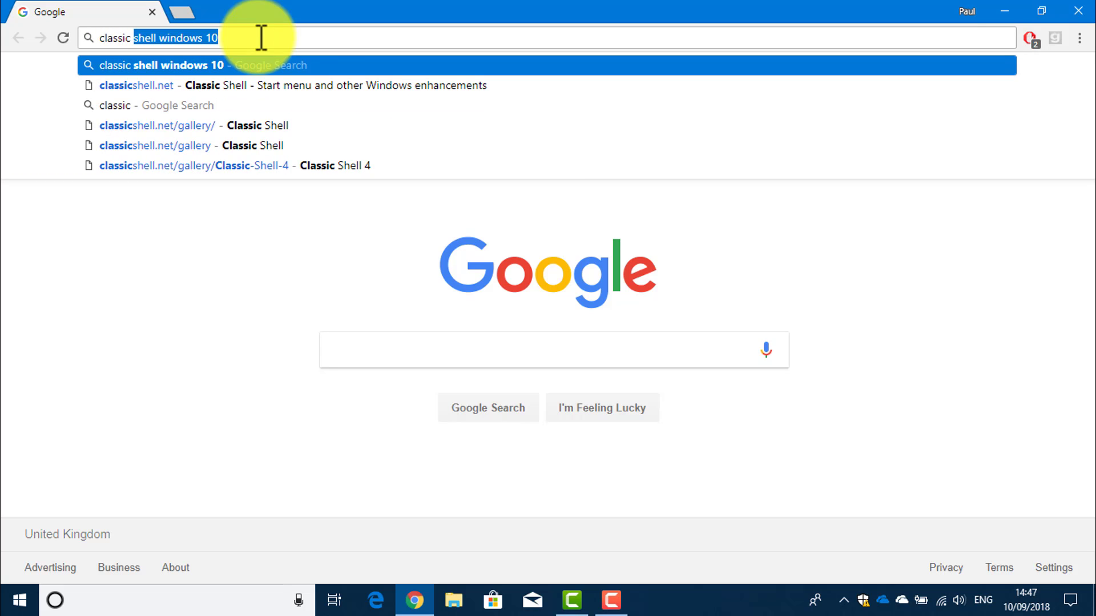
text(shell)
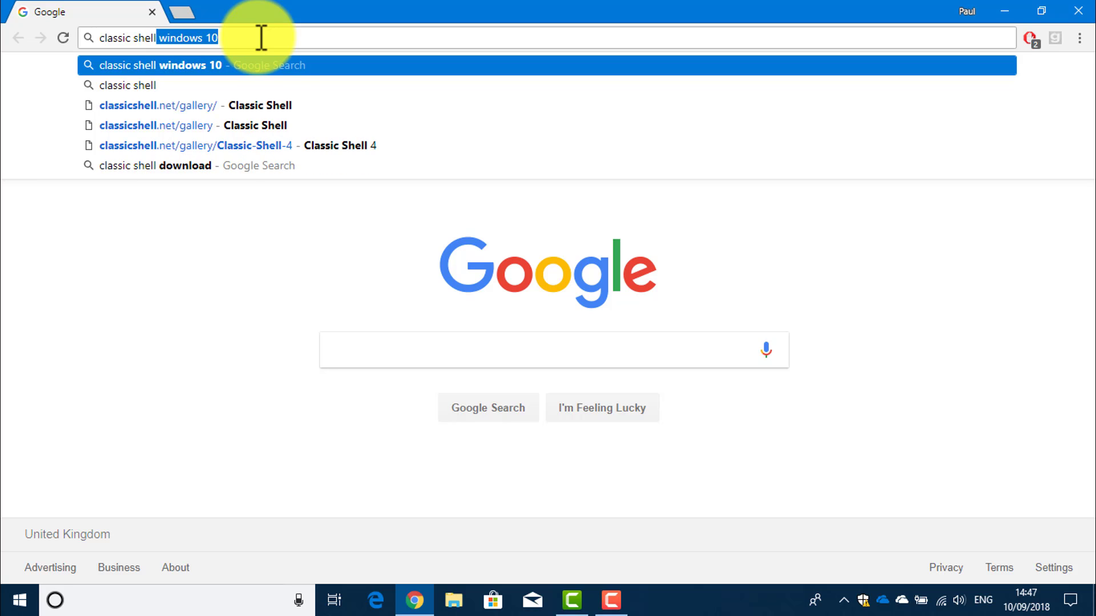
click(187, 67)
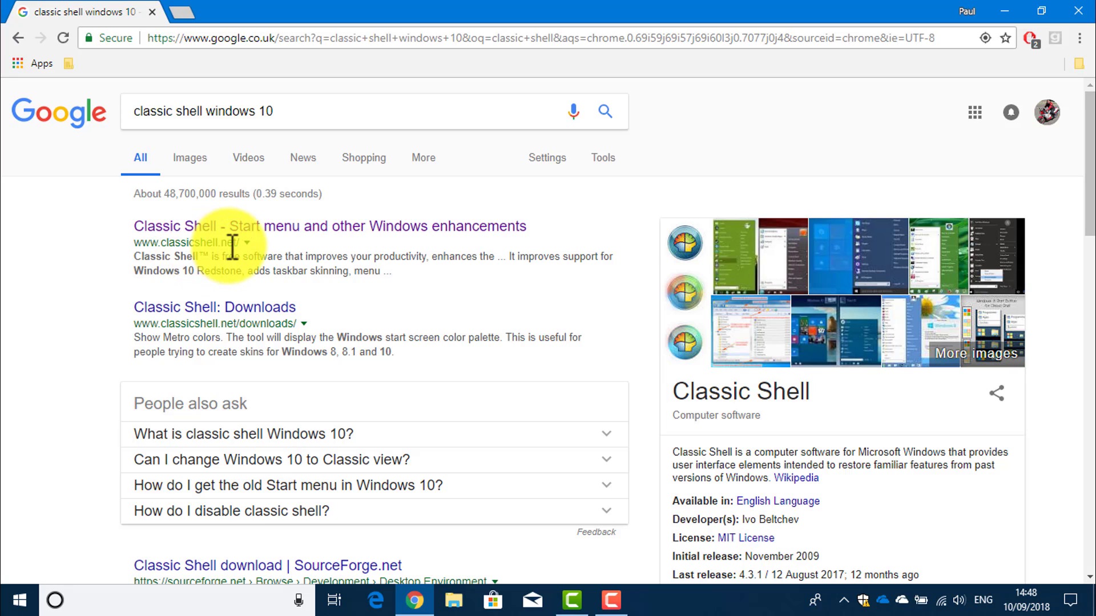
Open the official Classic Shell website from the search results
scroll(220, 342, down, 8)
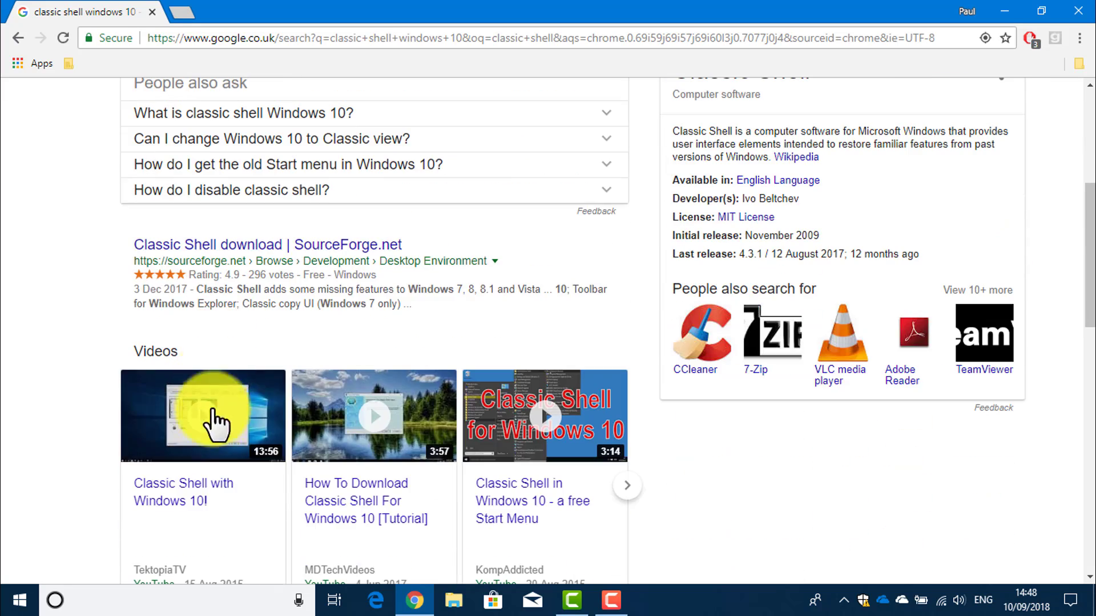
scroll(220, 459, up, 10)
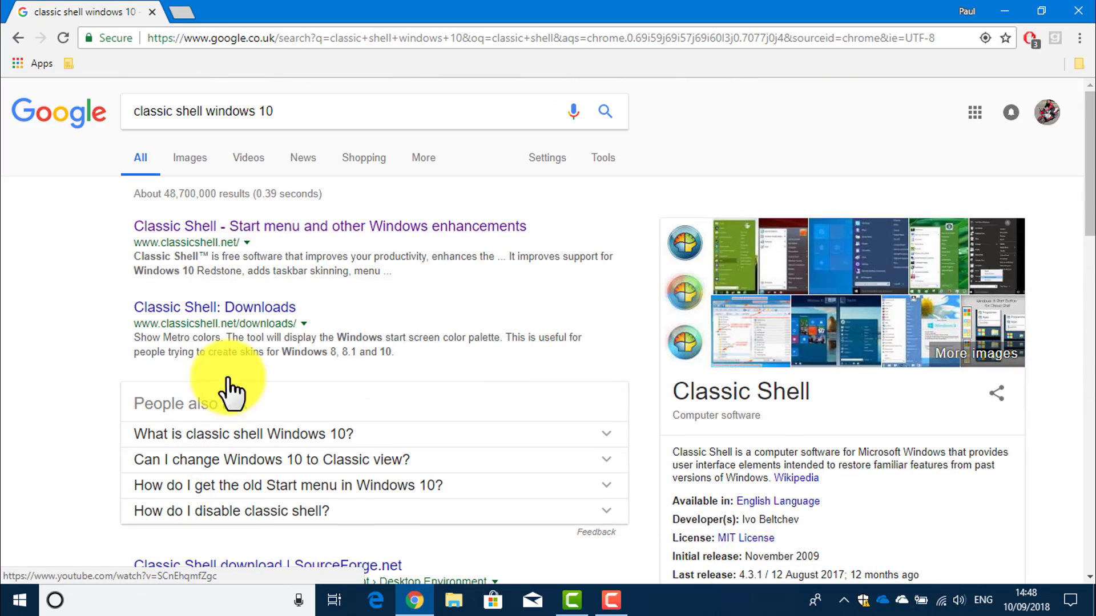
click(270, 227)
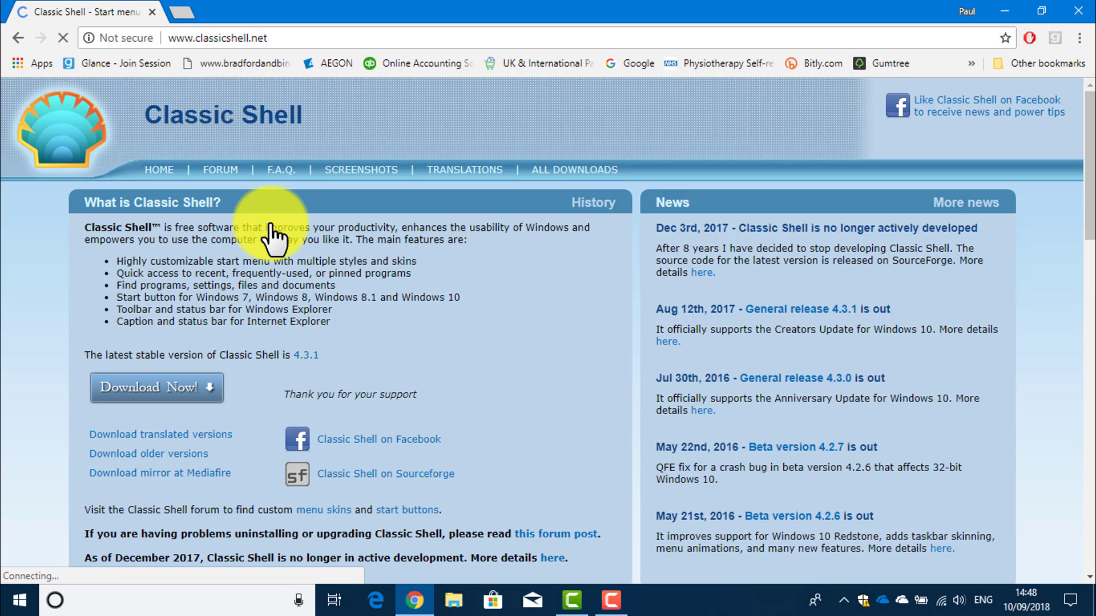
Download the Classic Shell installer to the Desktop as ClassicShellSetup_4_3_1, and close the browser
click(162, 389)
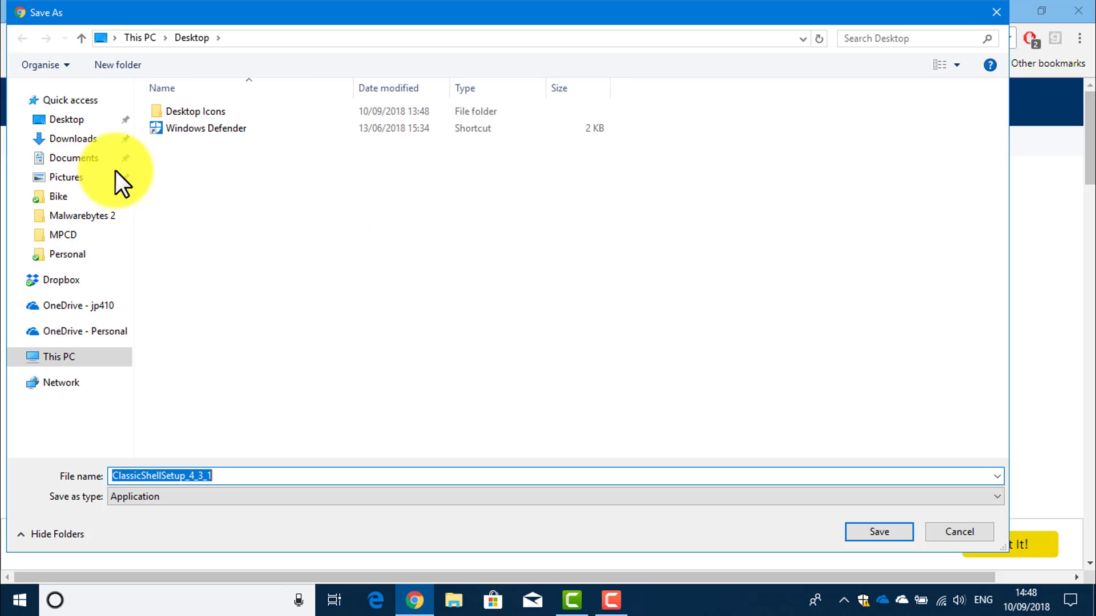
click(65, 120)
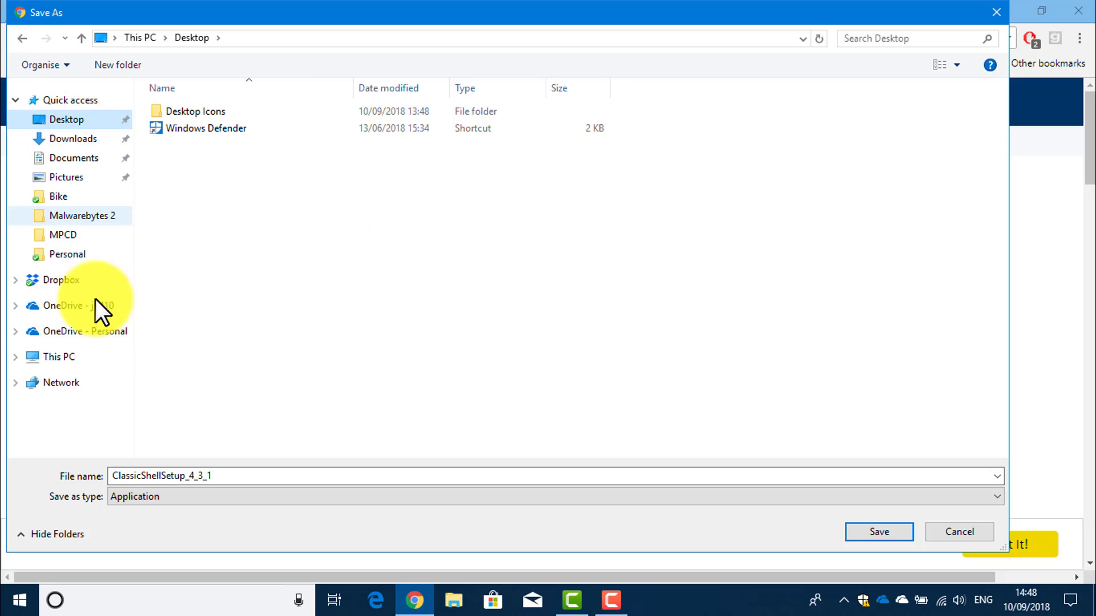
click(211, 479)
click(893, 532)
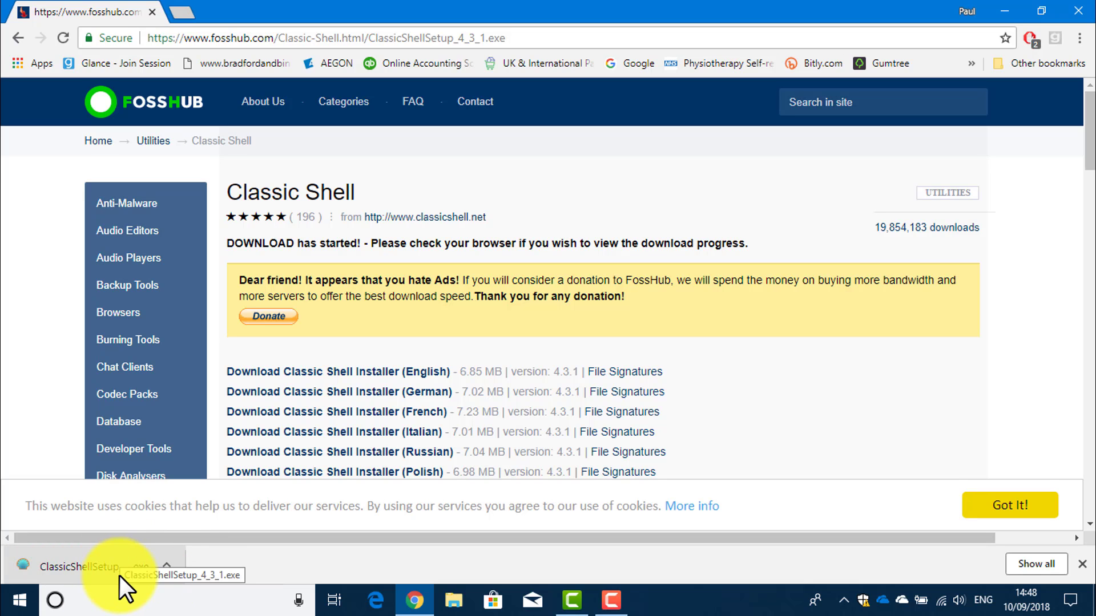
click(98, 570)
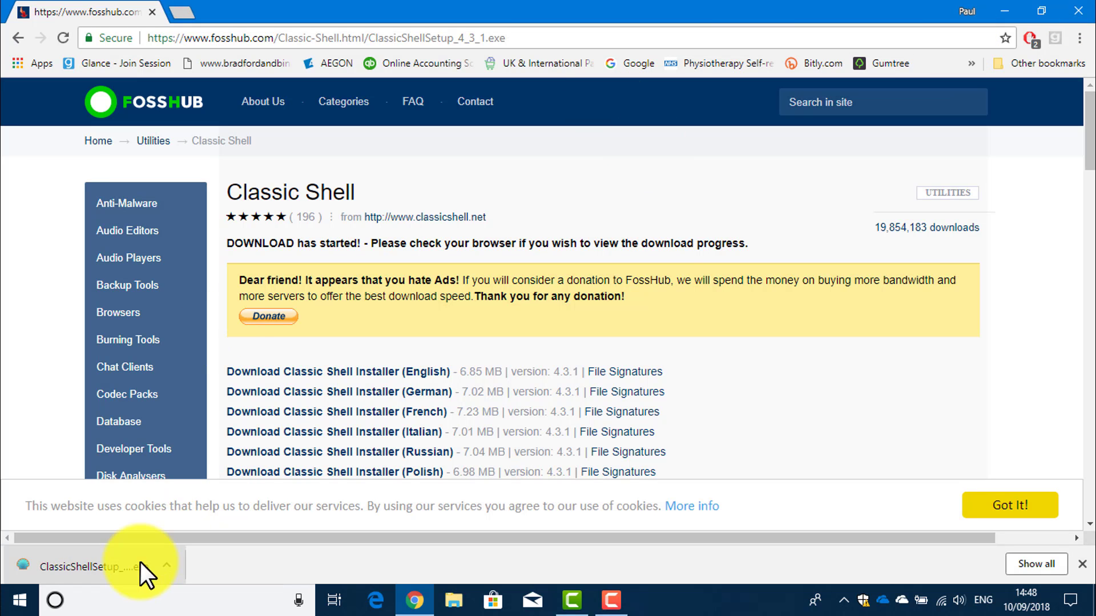
click(1079, 7)
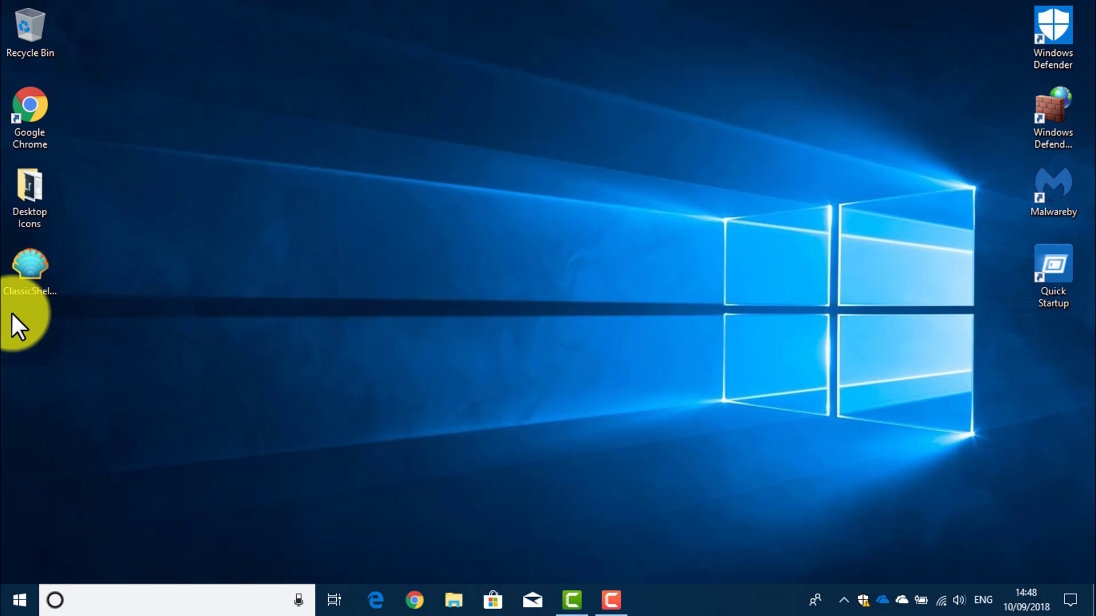
Install Classic Shell from the desktop installer, accepting the license and default features, and finish without viewing the Readme file
double_click(30, 263)
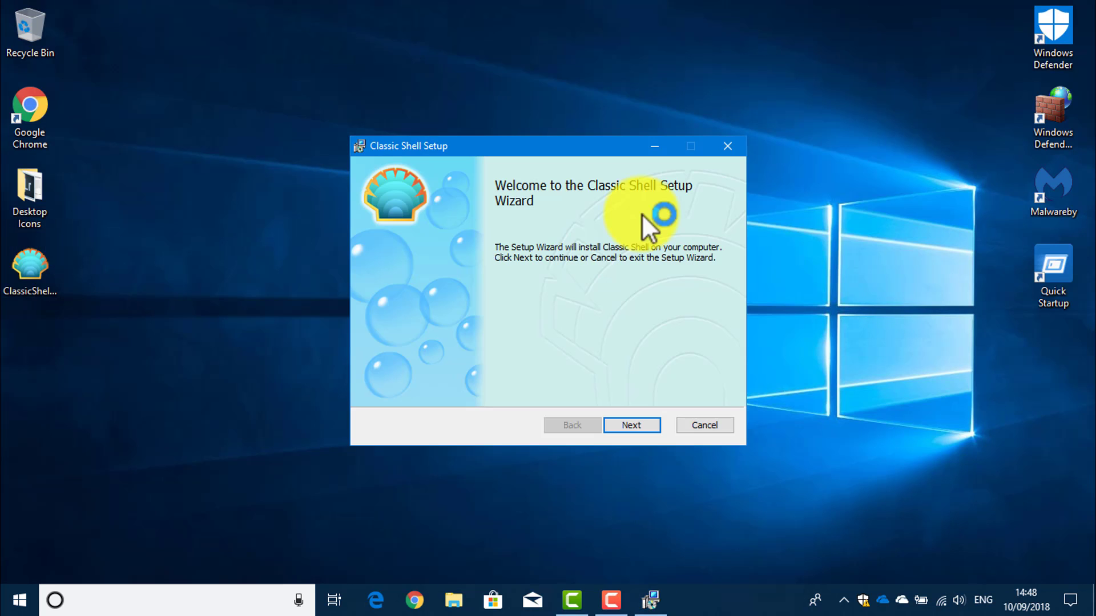
click(625, 422)
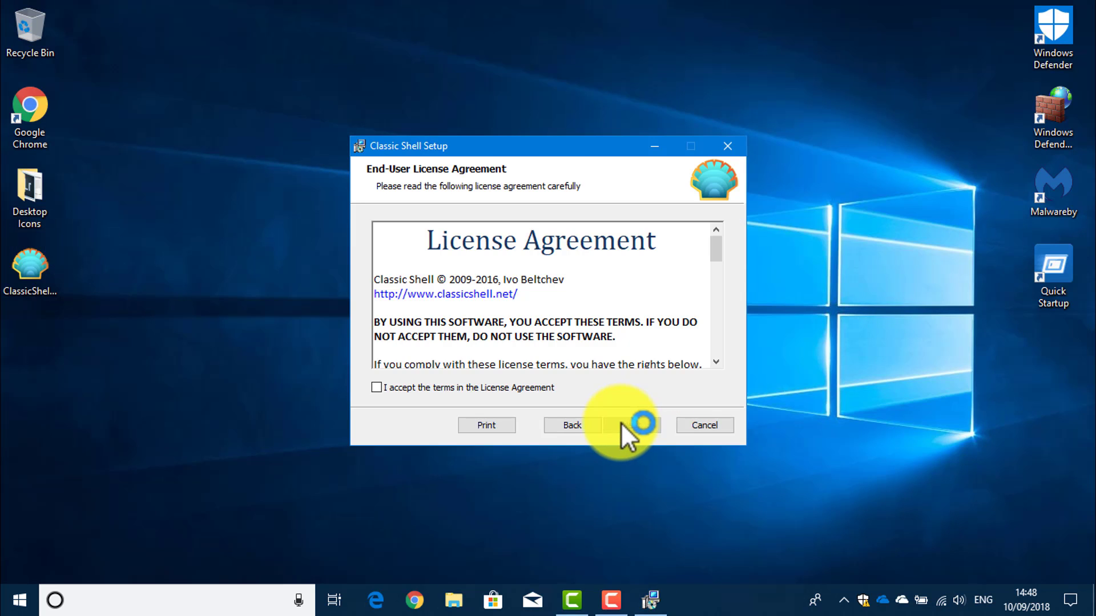
click(416, 391)
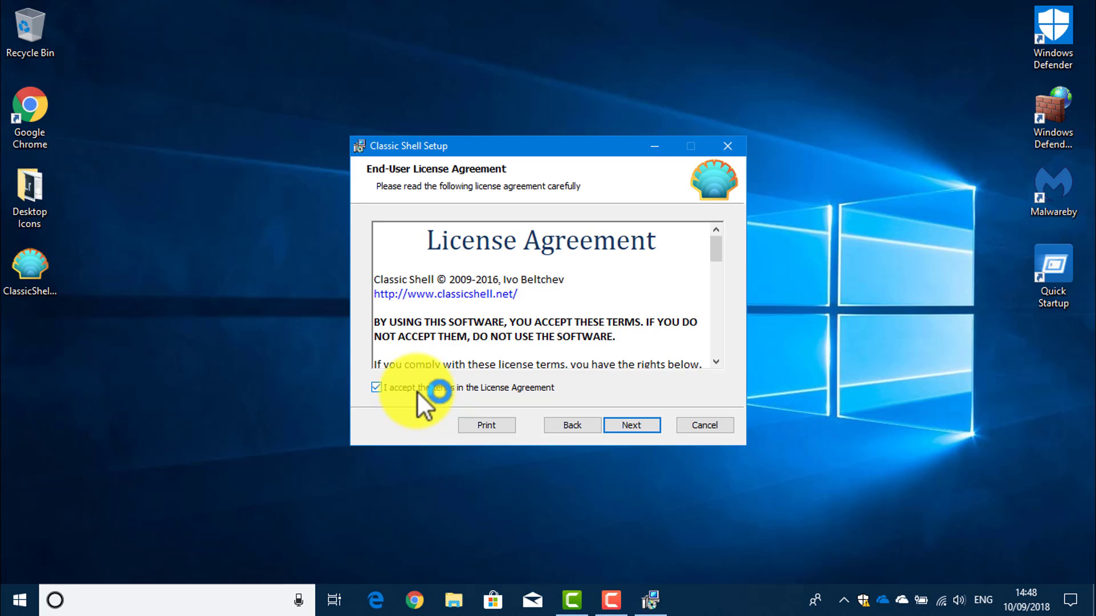
click(635, 426)
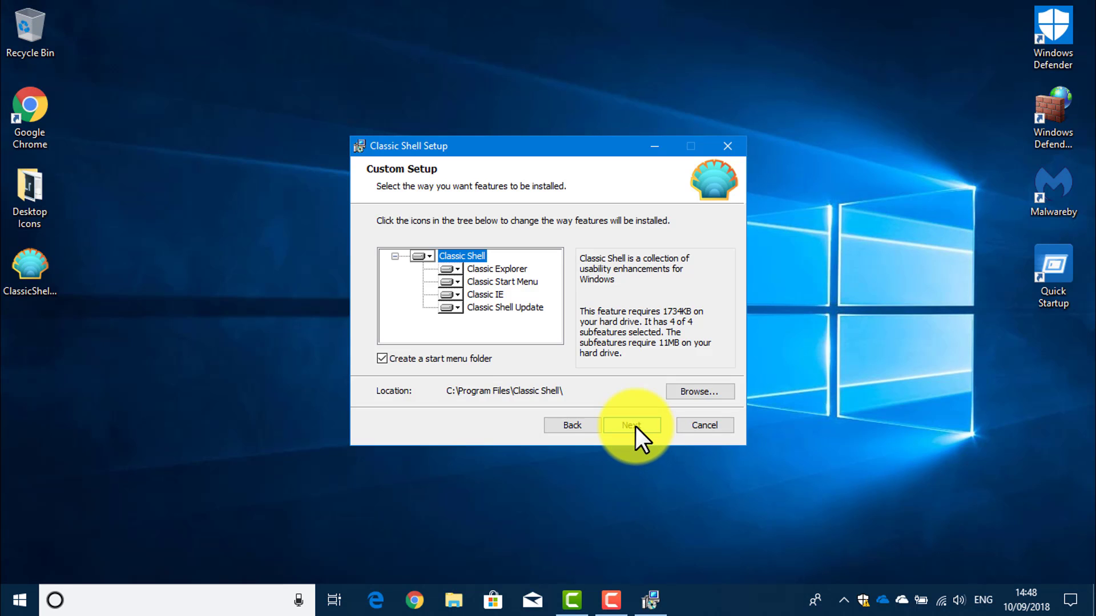
click(635, 427)
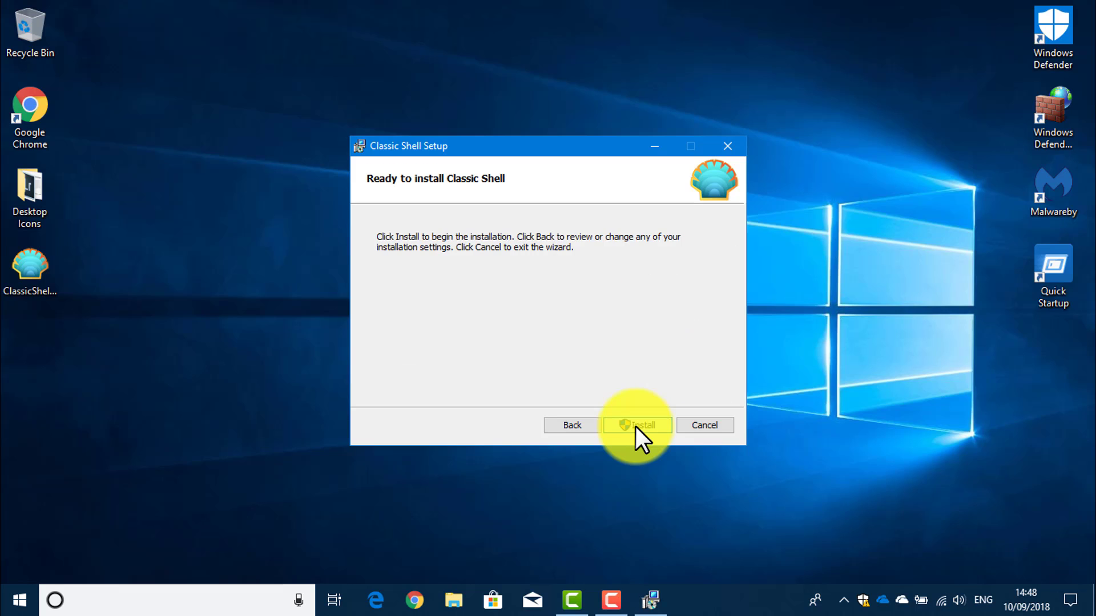
click(636, 426)
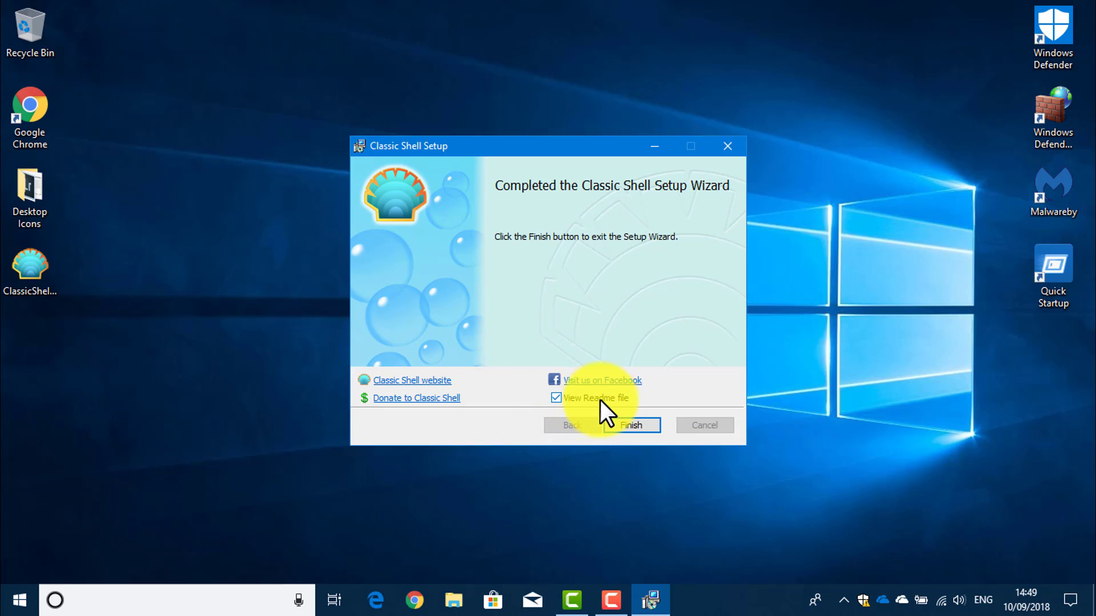
click(554, 397)
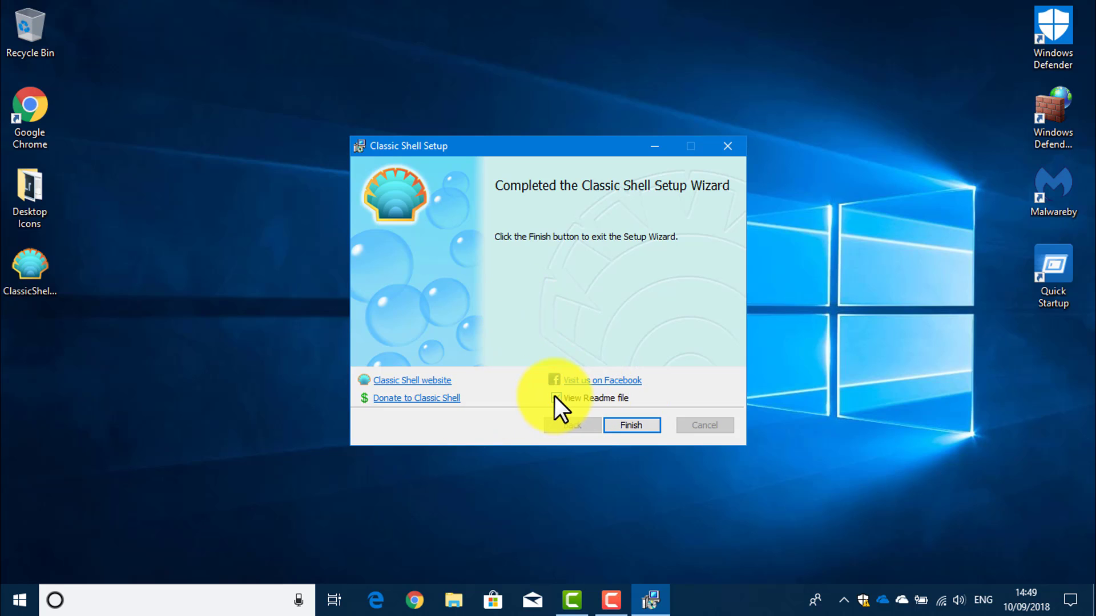
click(632, 425)
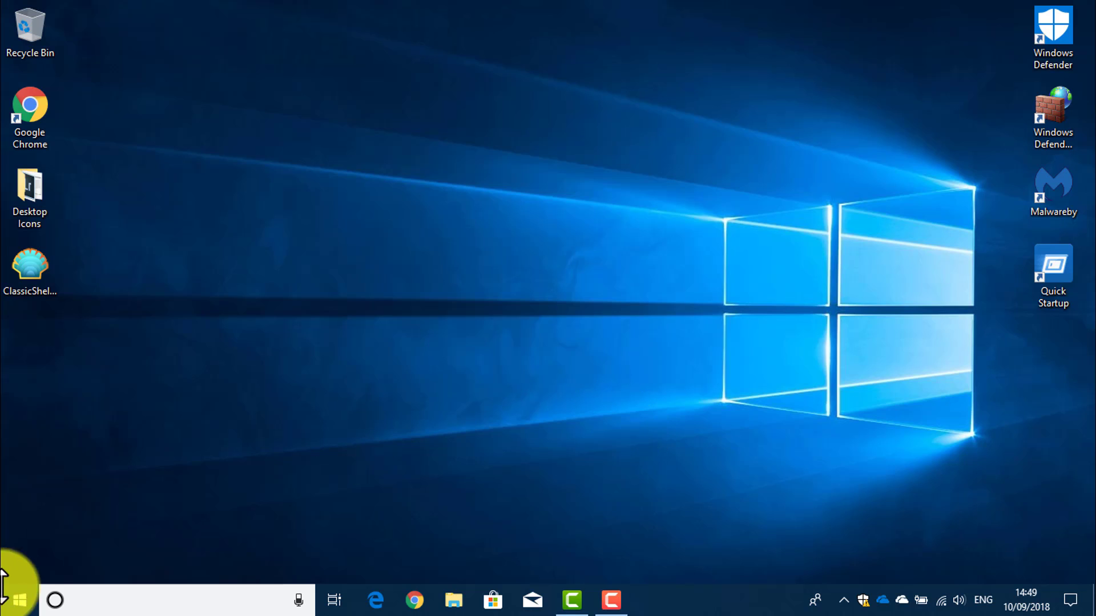
Open the Start menu for the first time and apply the Windows 7 style in the Classic Start Menu settings
click(22, 599)
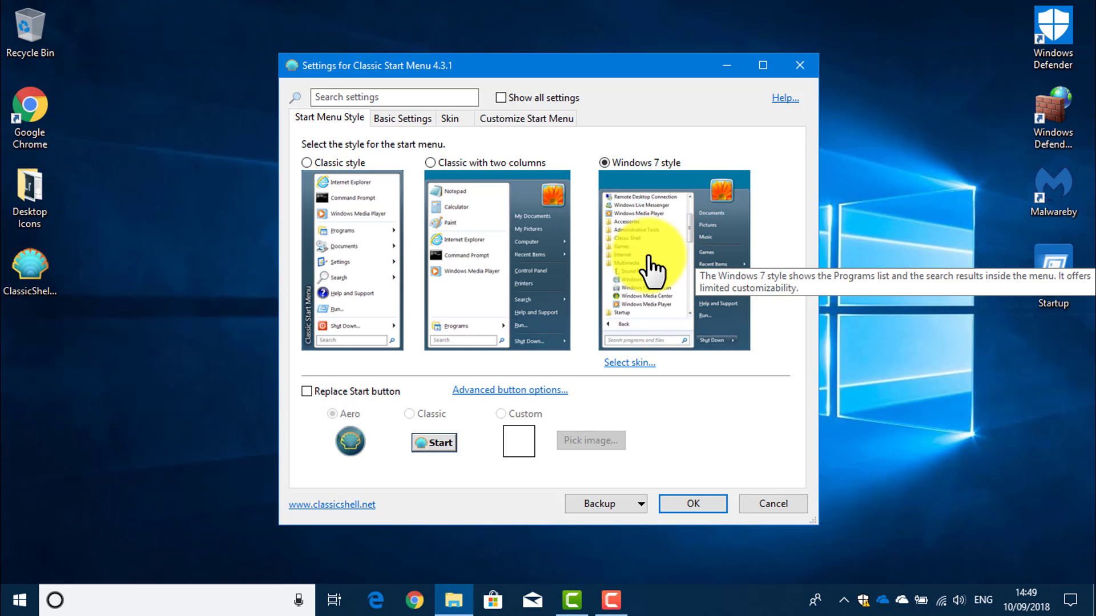
click(685, 504)
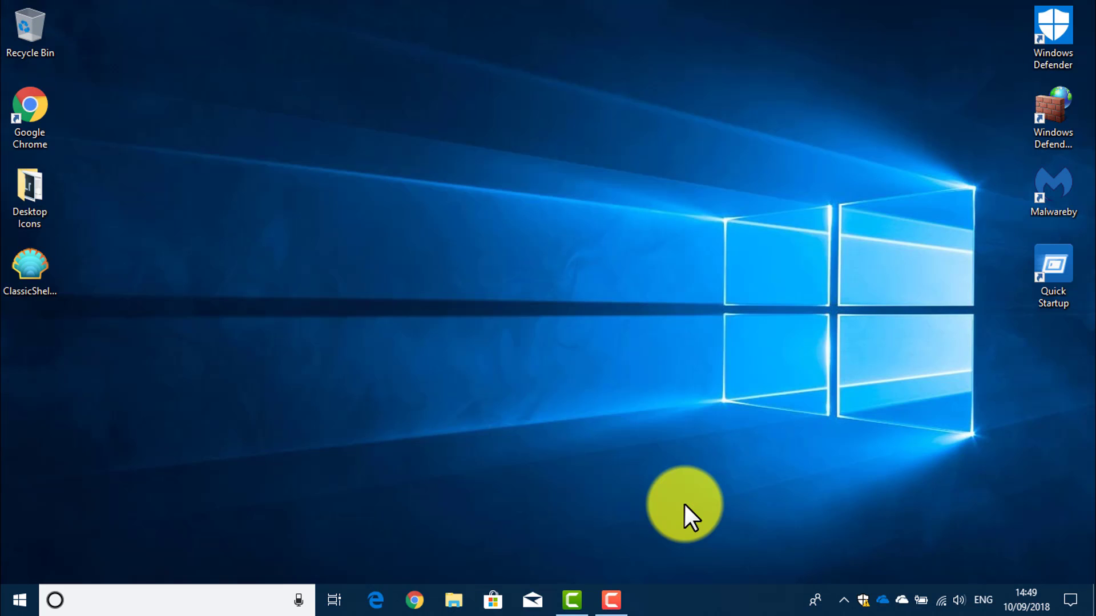
Compare the Windows 7 style Start menu with the original Windows Start menu reached from it, and close the menu
click(20, 601)
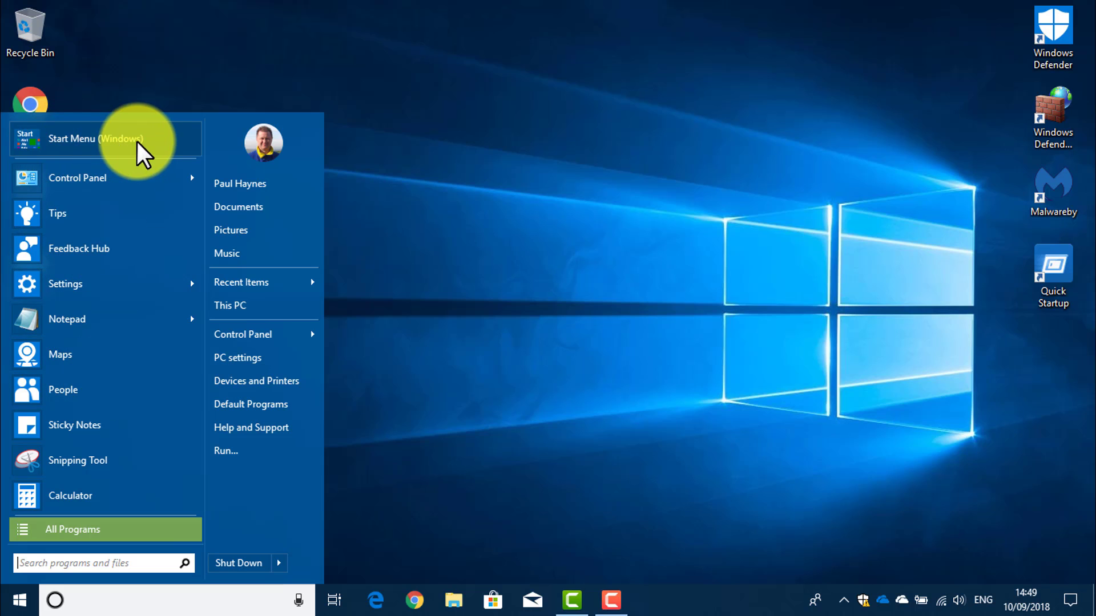
click(108, 137)
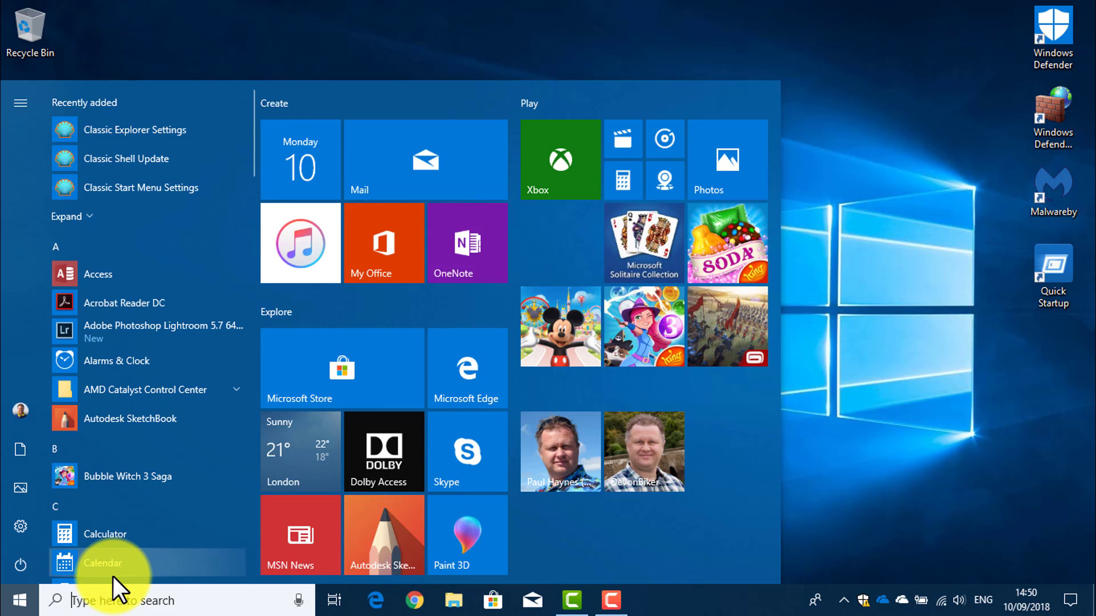
click(15, 600)
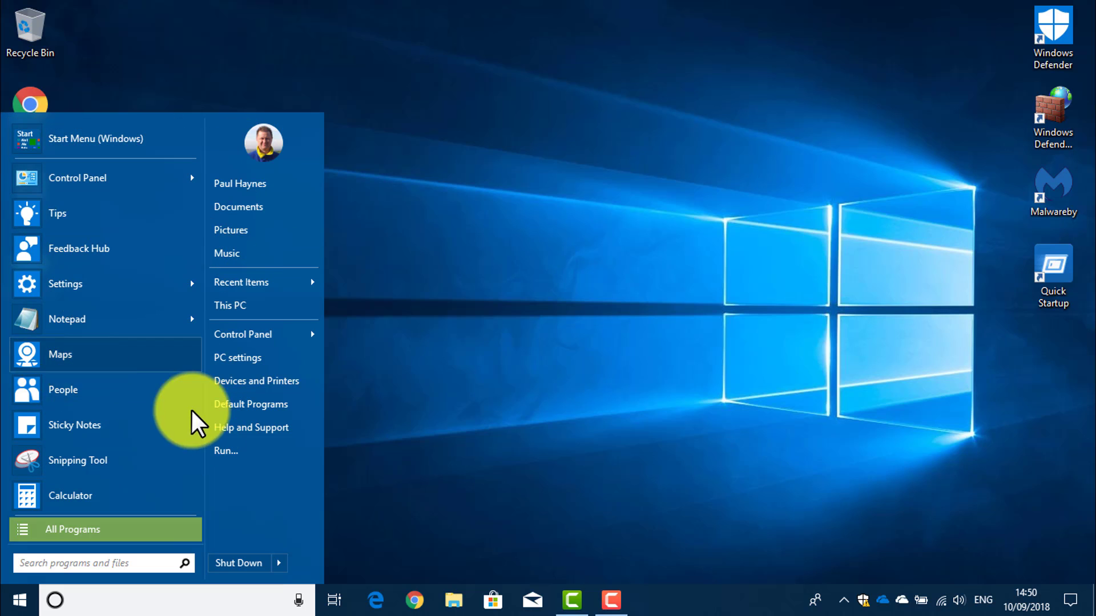
click(457, 453)
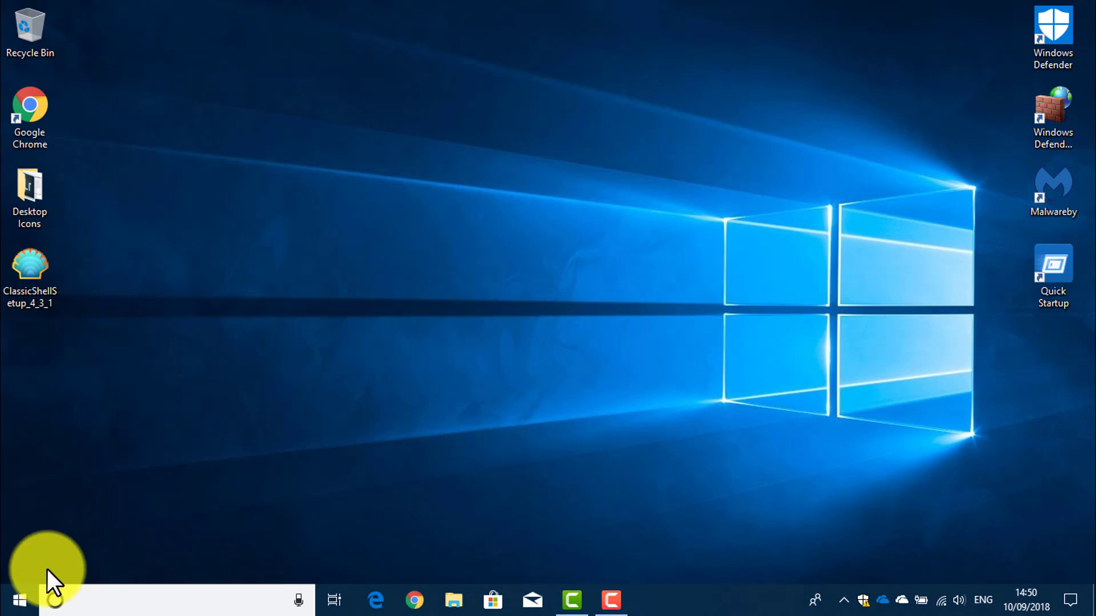
View This PC from the Windows 7 style Start menu, and close its window
click(20, 600)
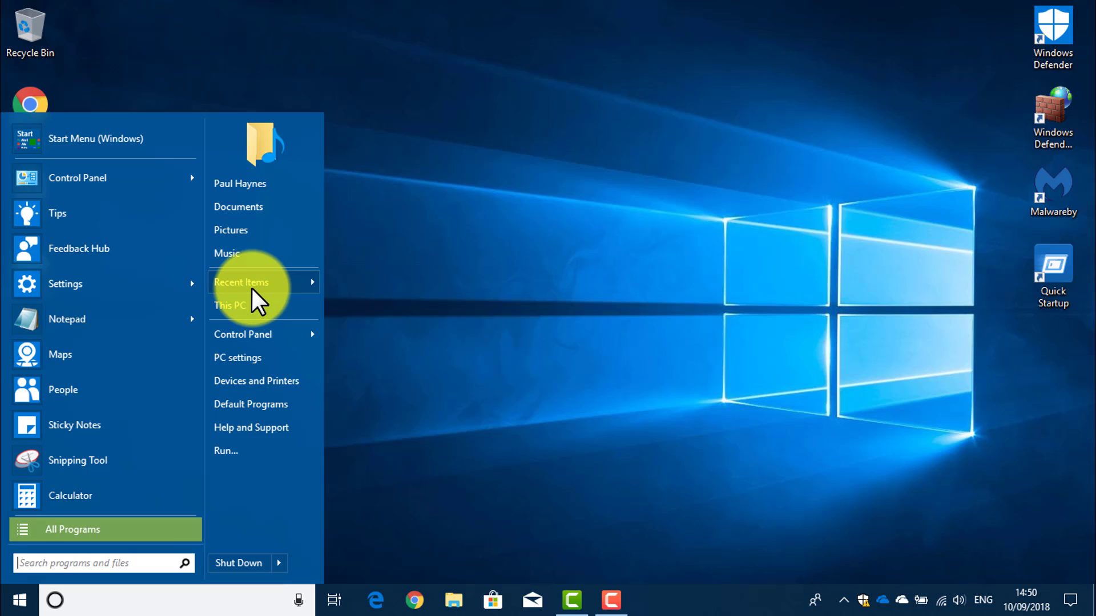
mouse_move(252, 289)
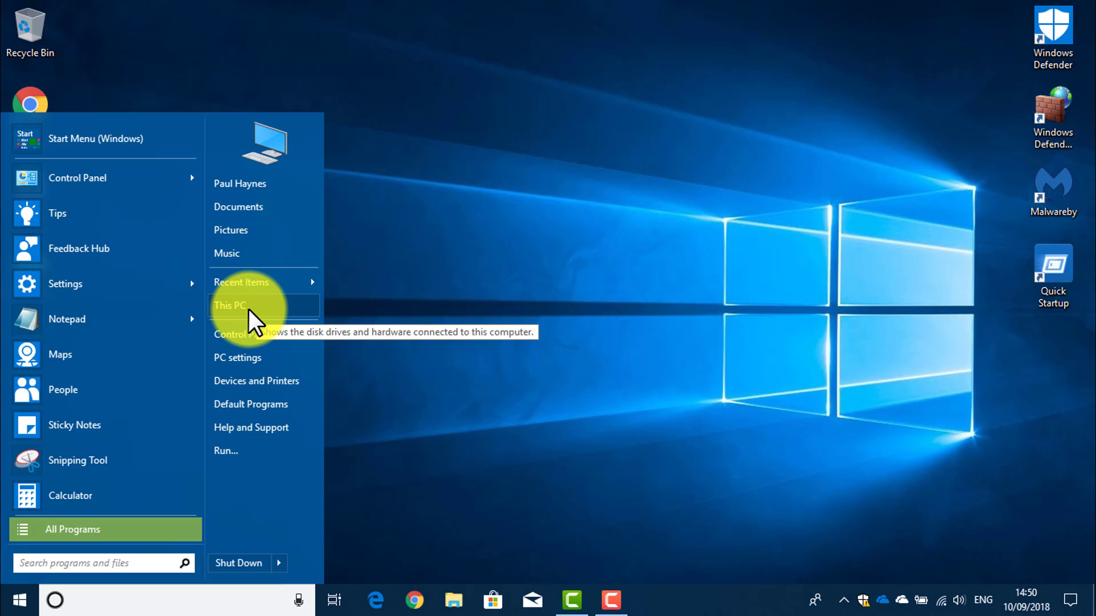
click(248, 309)
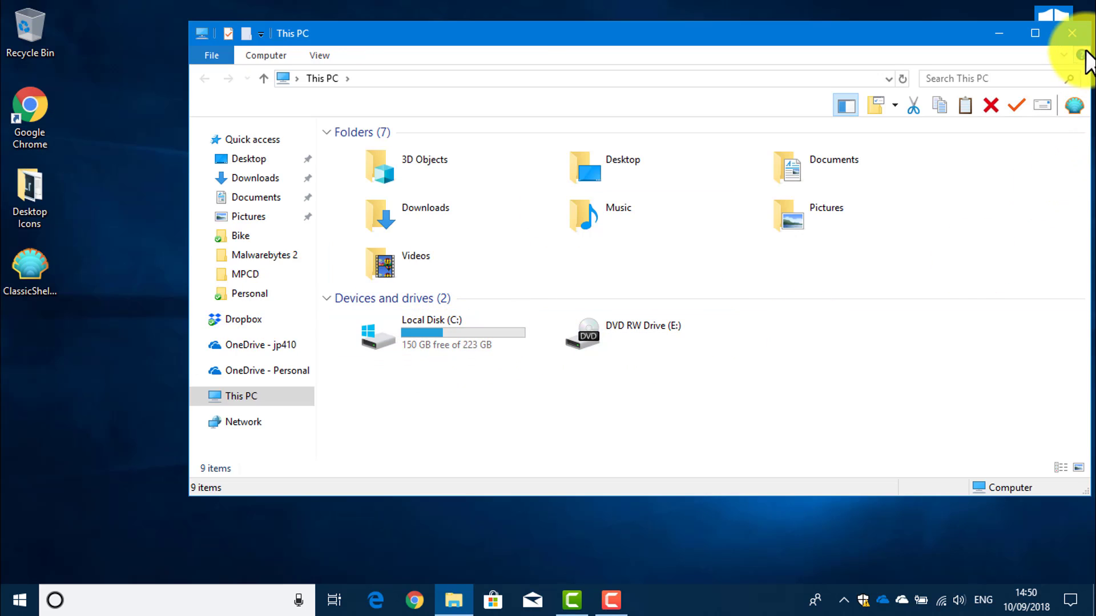
click(1072, 33)
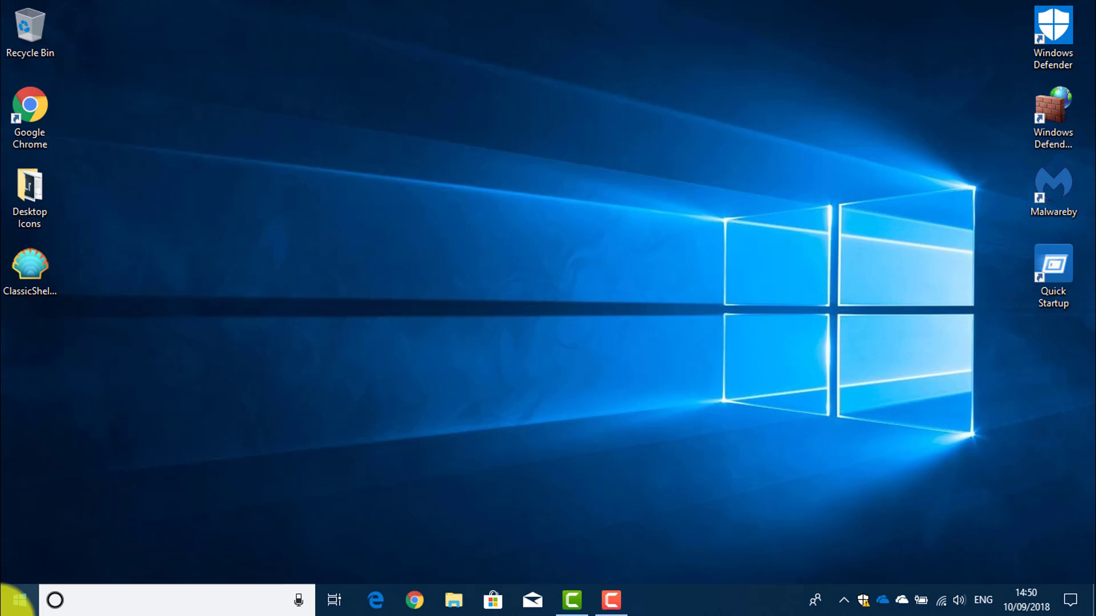
Browse the Windows 7 style Start menu and its All Programs list, return to the main view, and close the menu
click(23, 602)
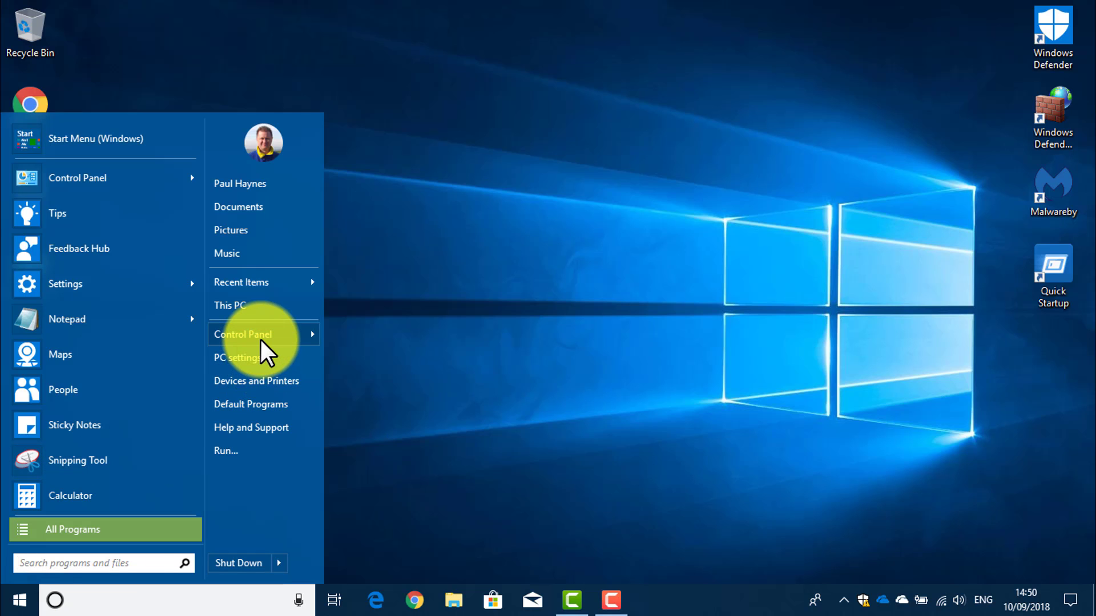
mouse_move(261, 340)
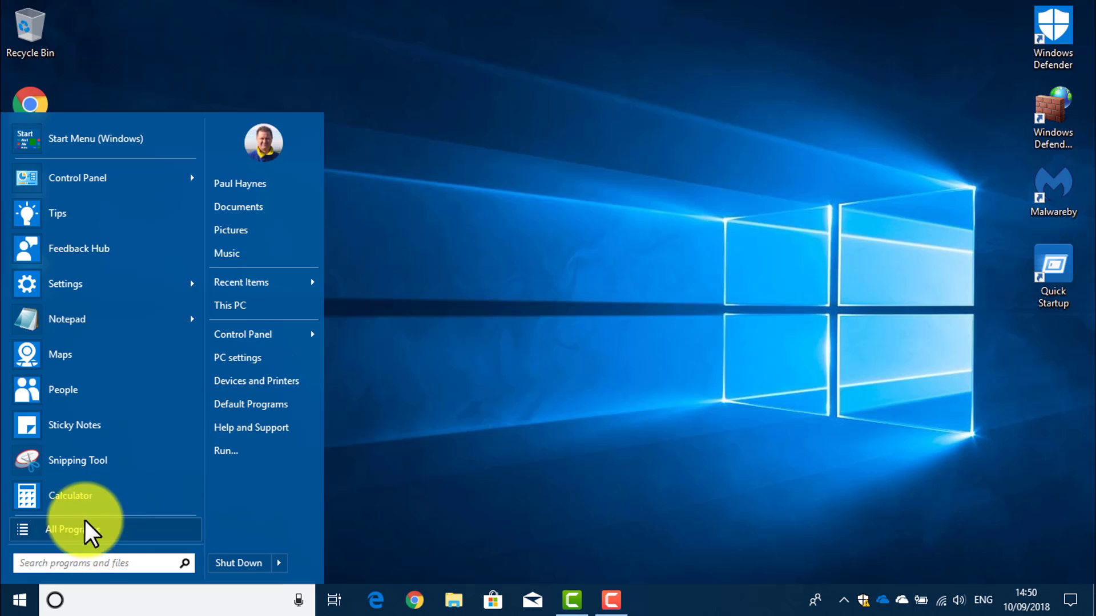
click(111, 528)
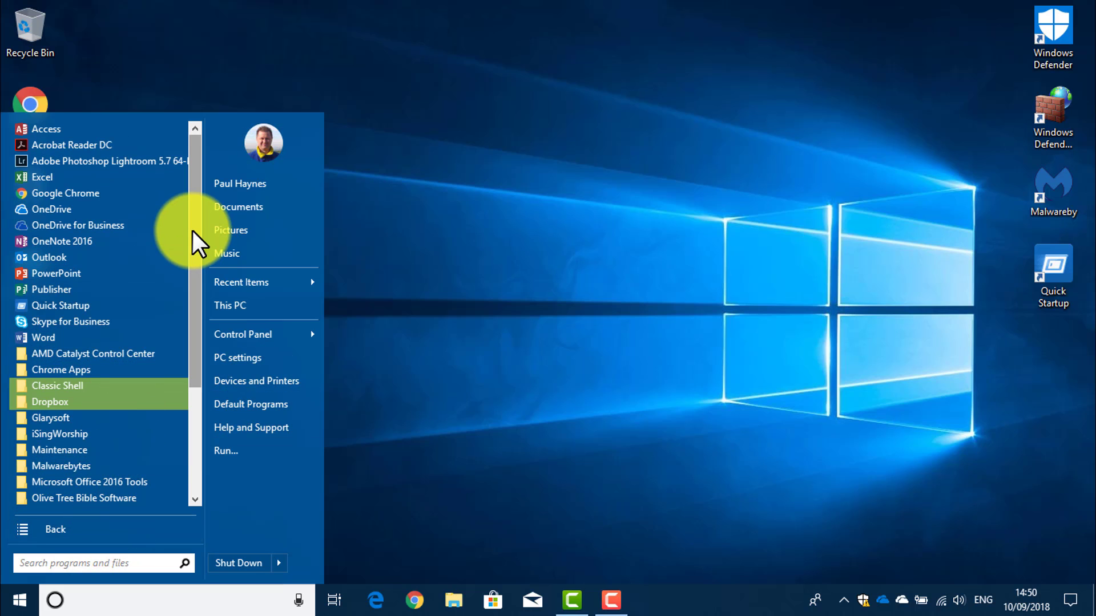
mouse_move(192, 231)
mouse_down()
mouse_move(201, 385)
mouse_move(197, 221)
mouse_up()
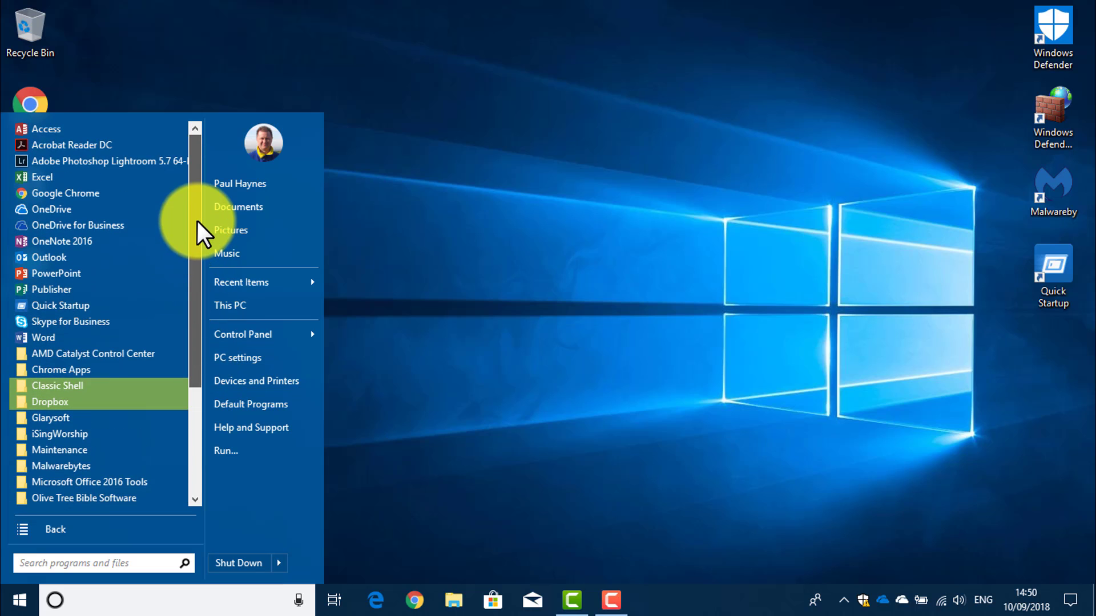
click(97, 529)
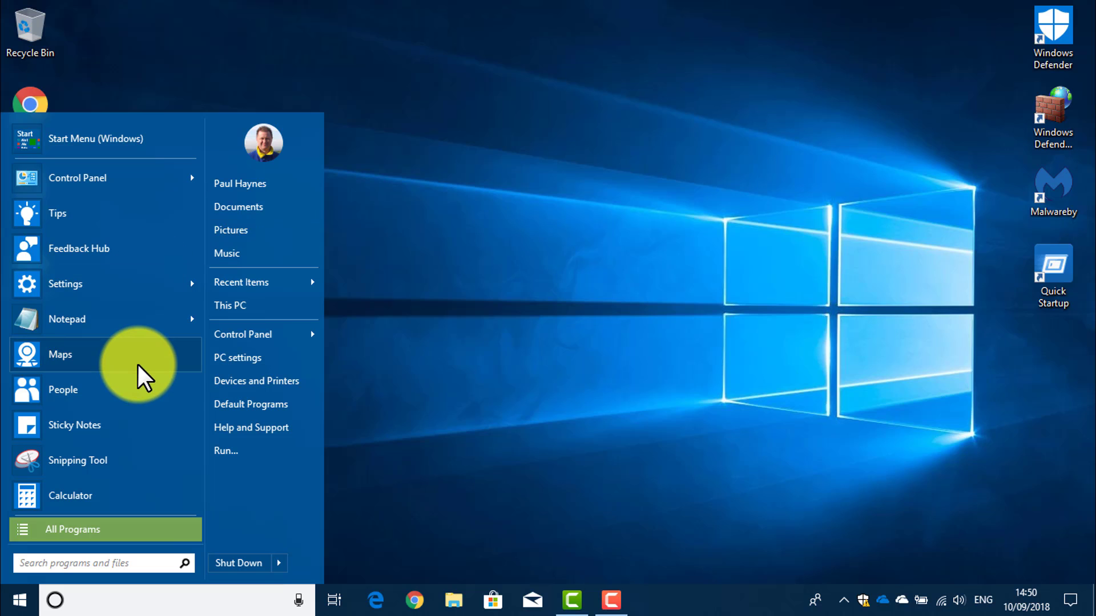
click(457, 392)
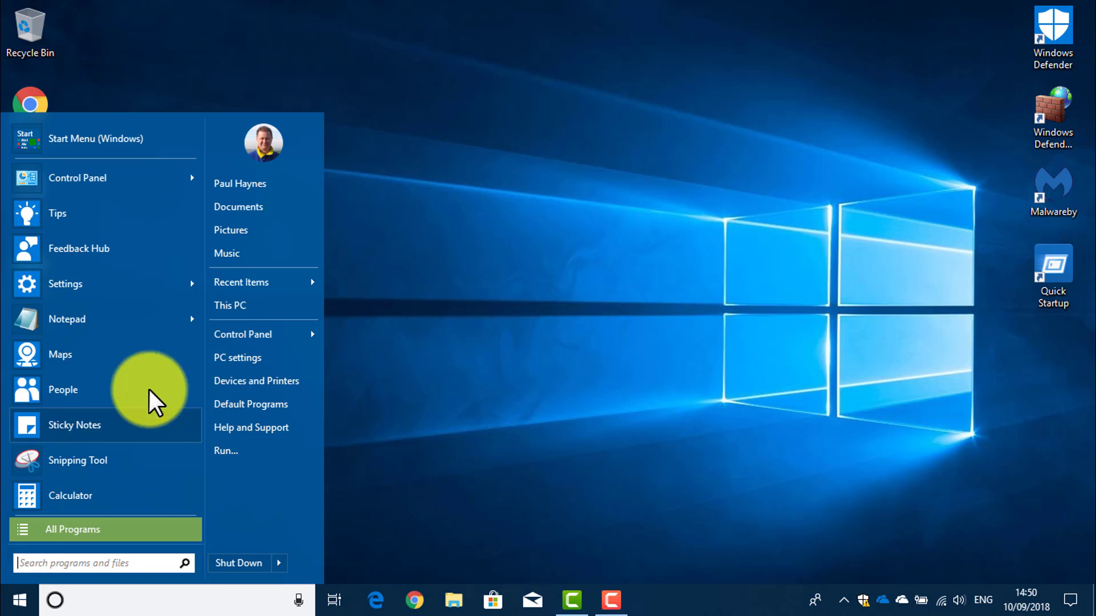
Uninstall Classic Shell through Programs and Features in the Control Panel, agreeing to the required reboot, and close the window
mouse_move(242, 331)
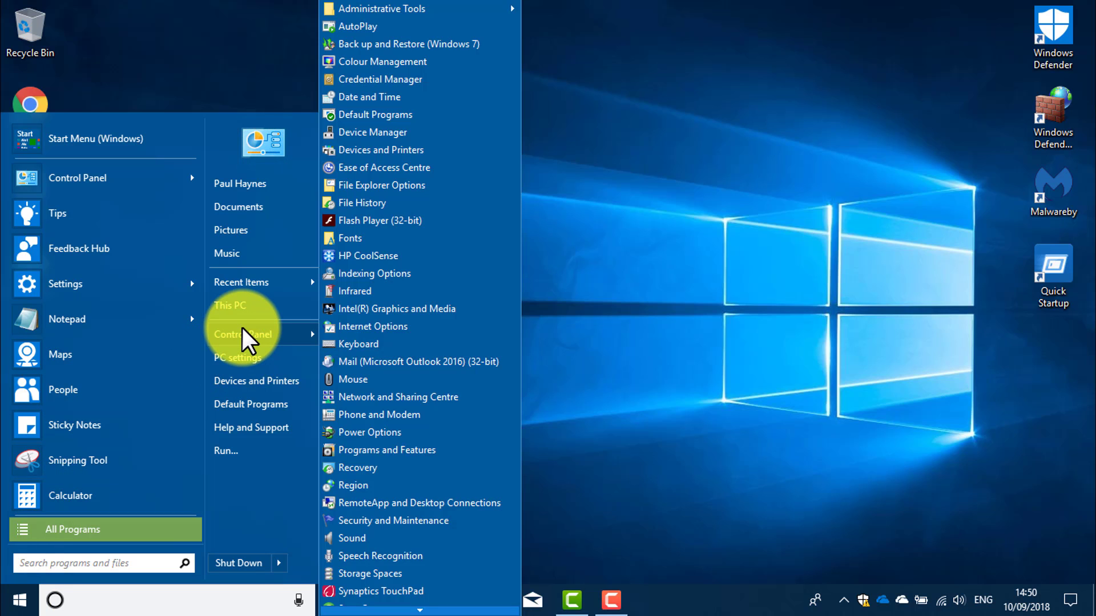
click(382, 453)
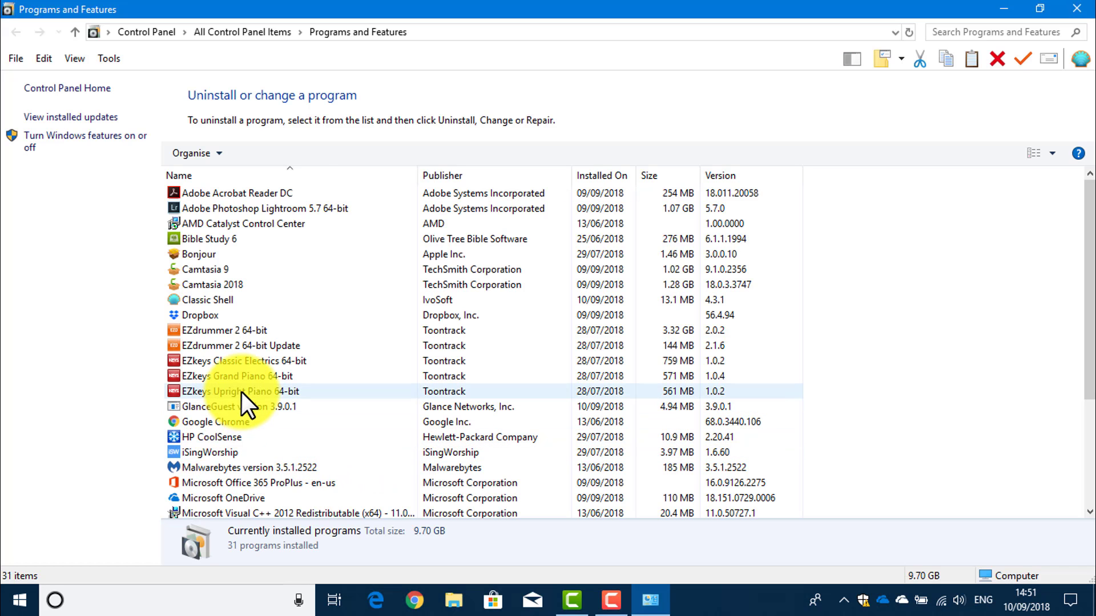
click(218, 301)
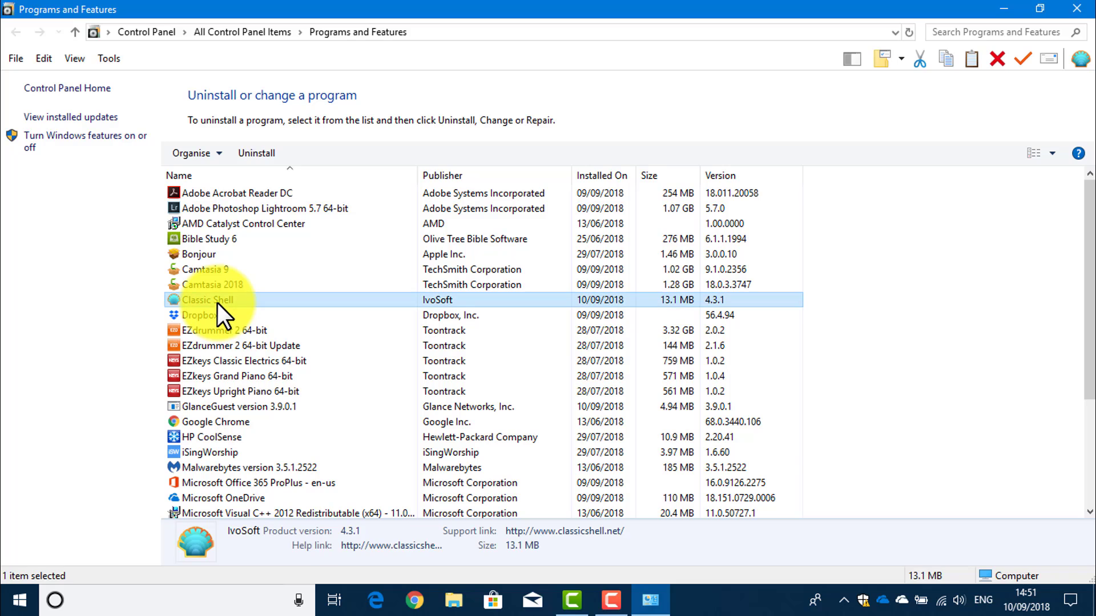
right_click(218, 301)
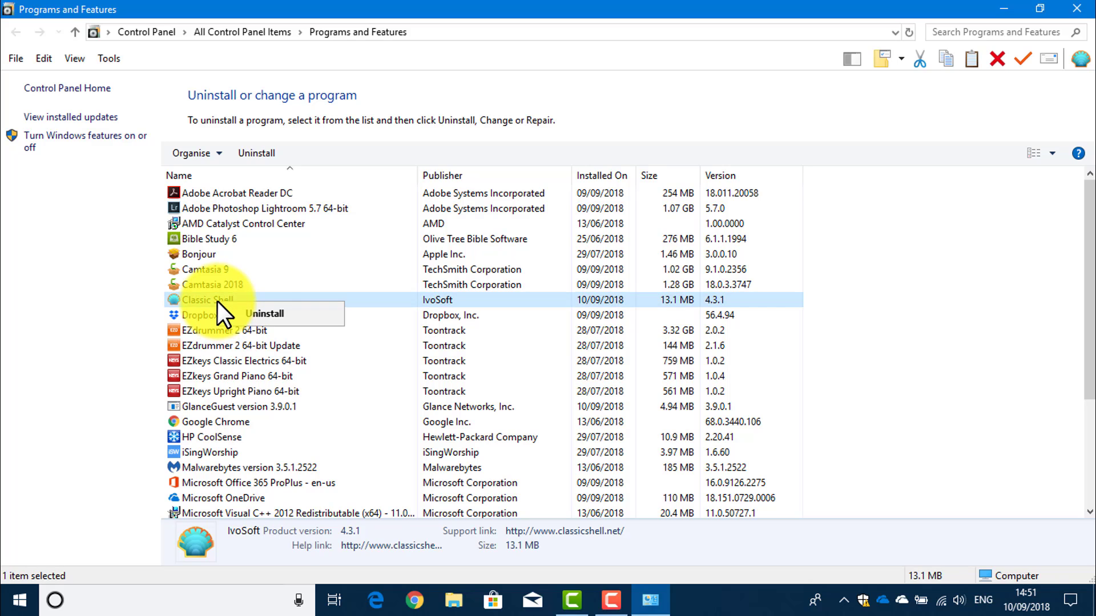
click(261, 317)
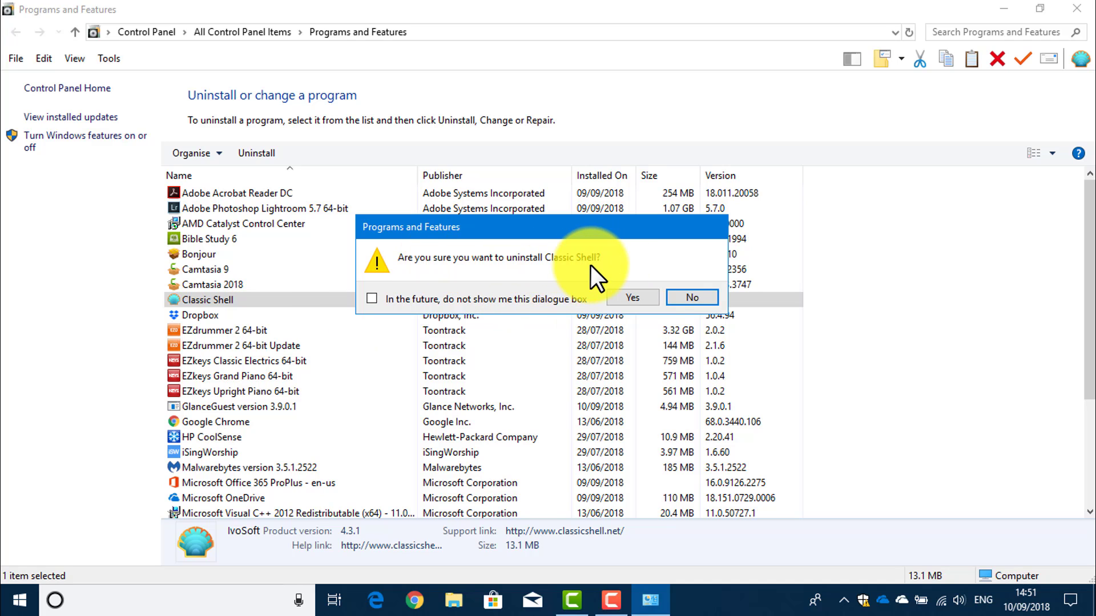
click(632, 298)
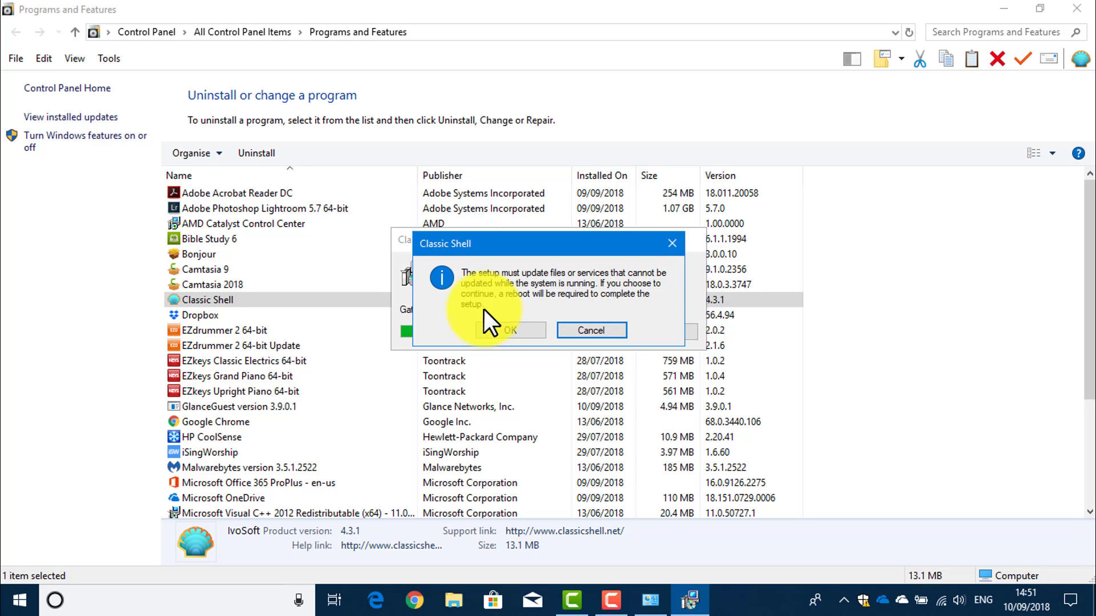
click(512, 331)
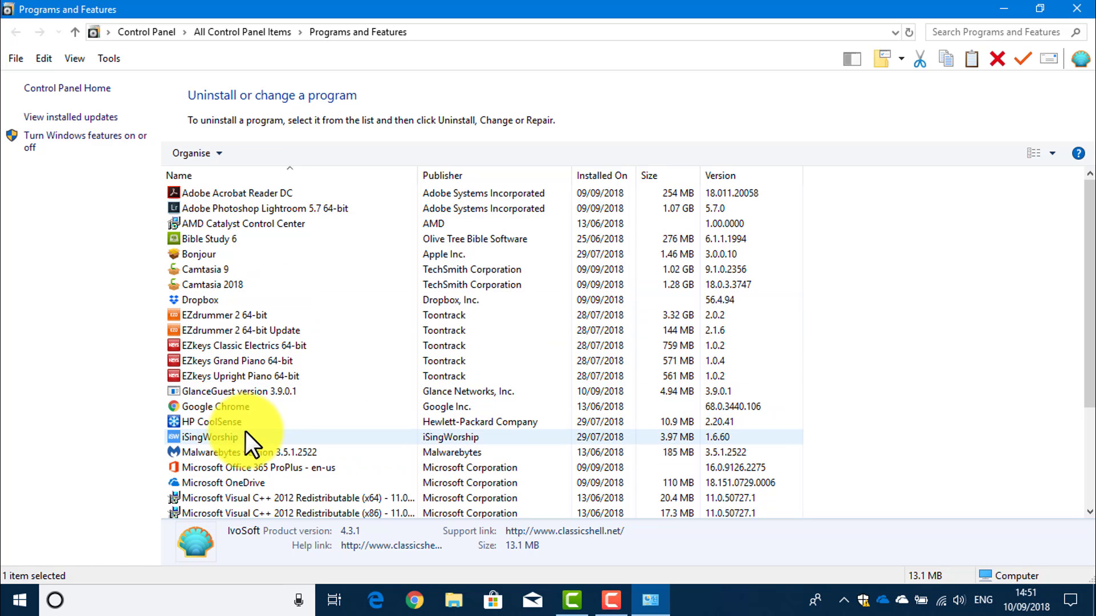
click(1074, 12)
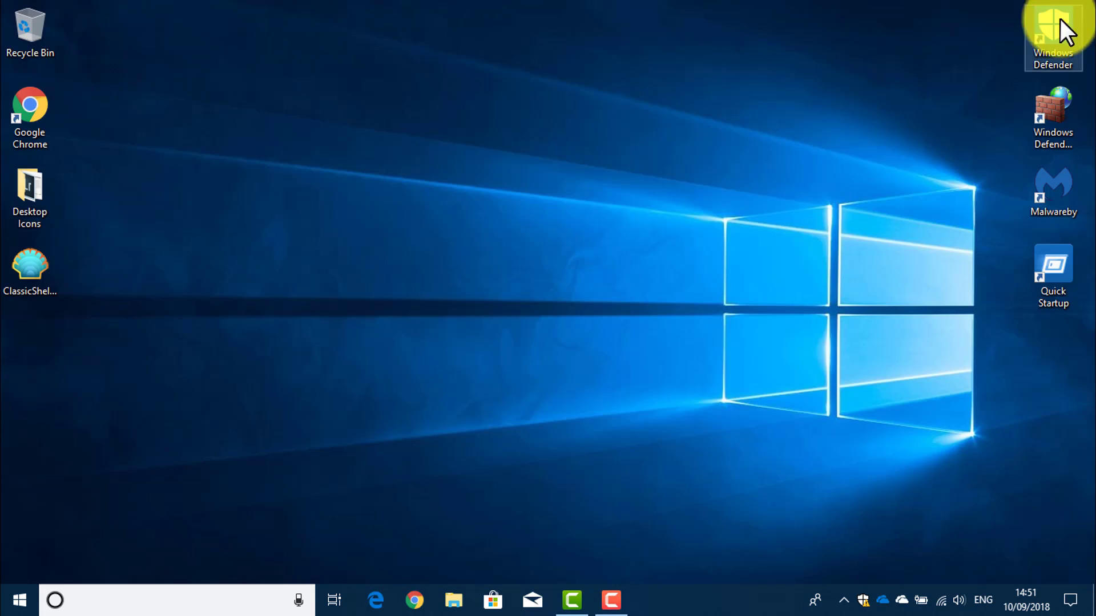
View the original Windows 10 Start menu and its Restart power option without restarting, and close the menu
click(20, 601)
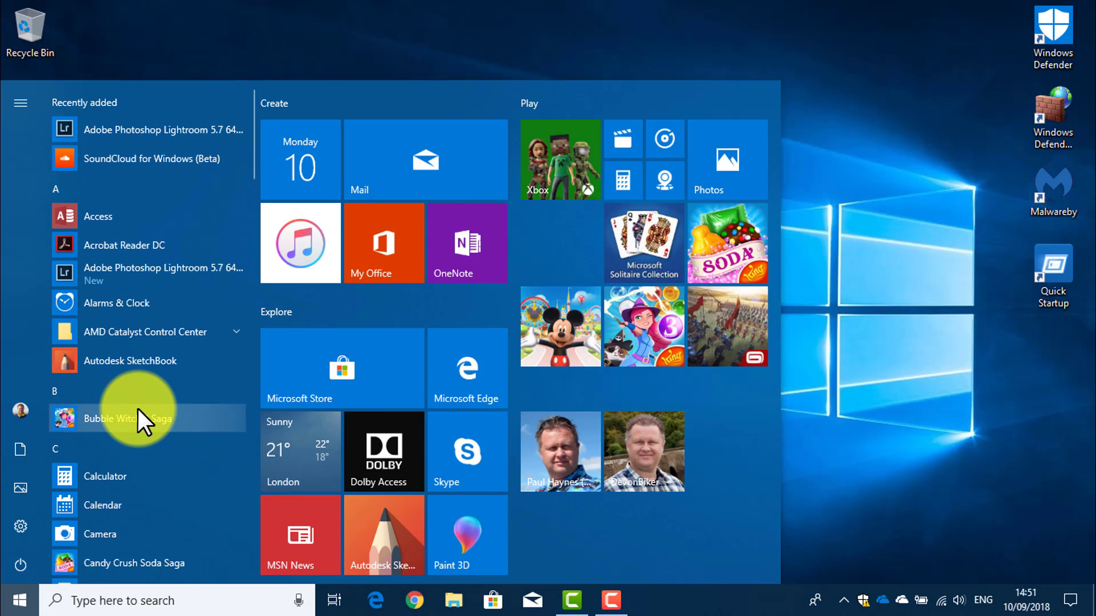
click(23, 579)
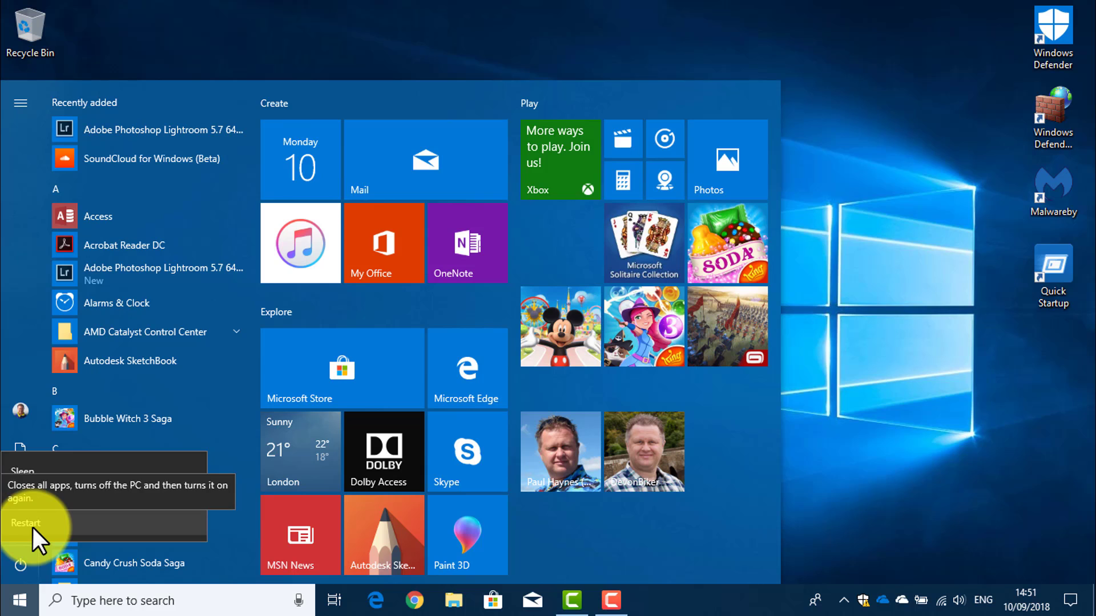
click(956, 375)
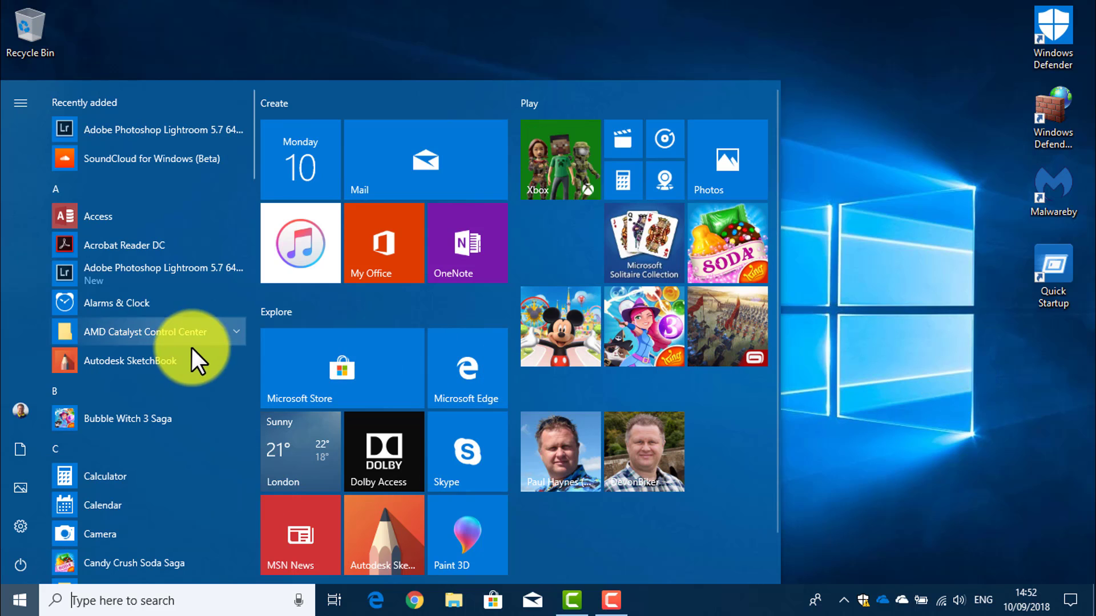
click(937, 295)
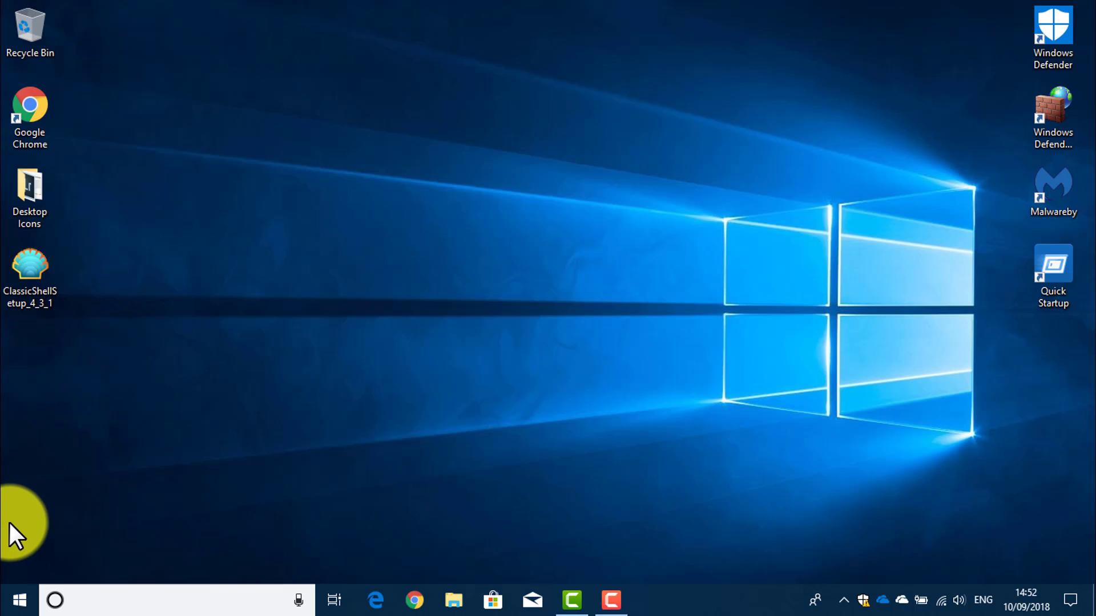